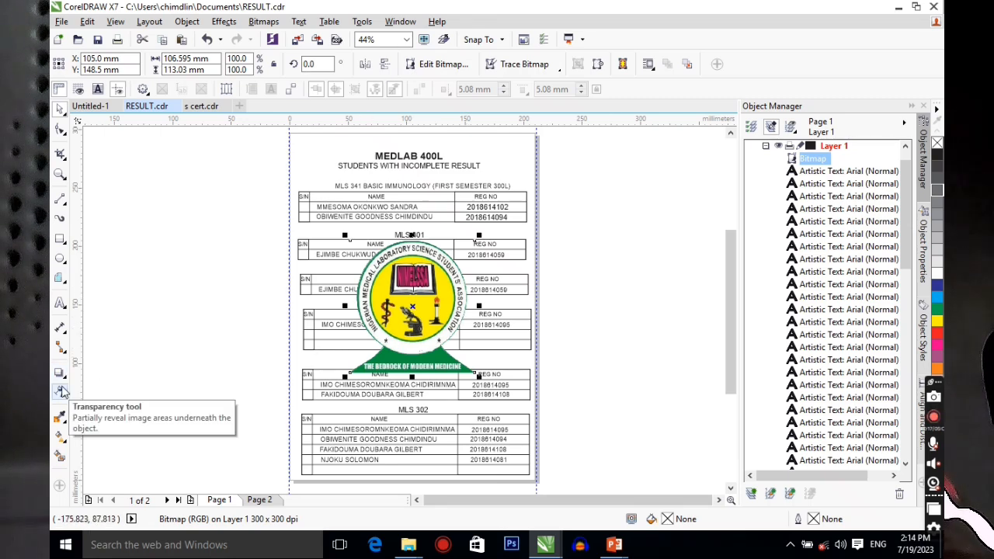
Apply a uniform transparency of 71 to the logo bitmap on page 1.
click(62, 392)
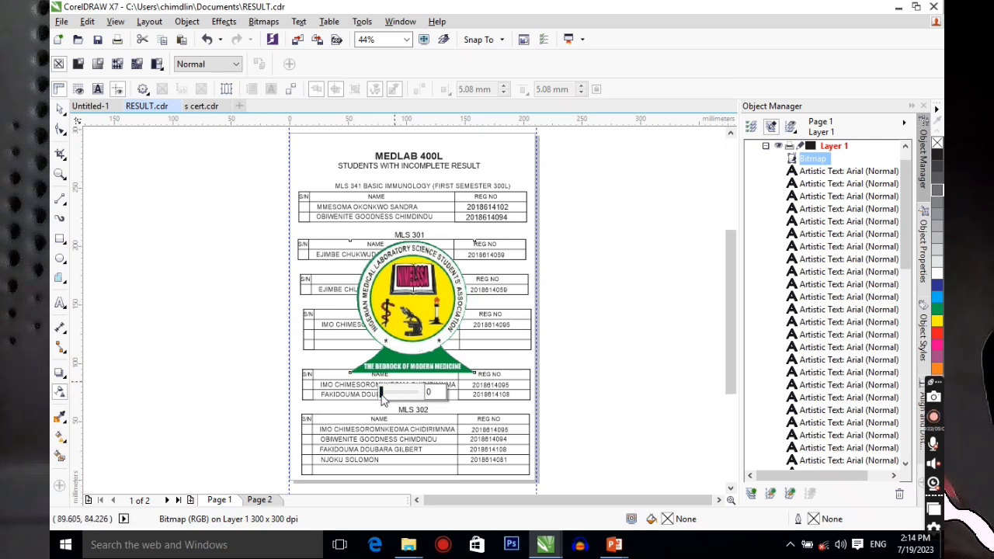
drag(381, 396, 386, 398)
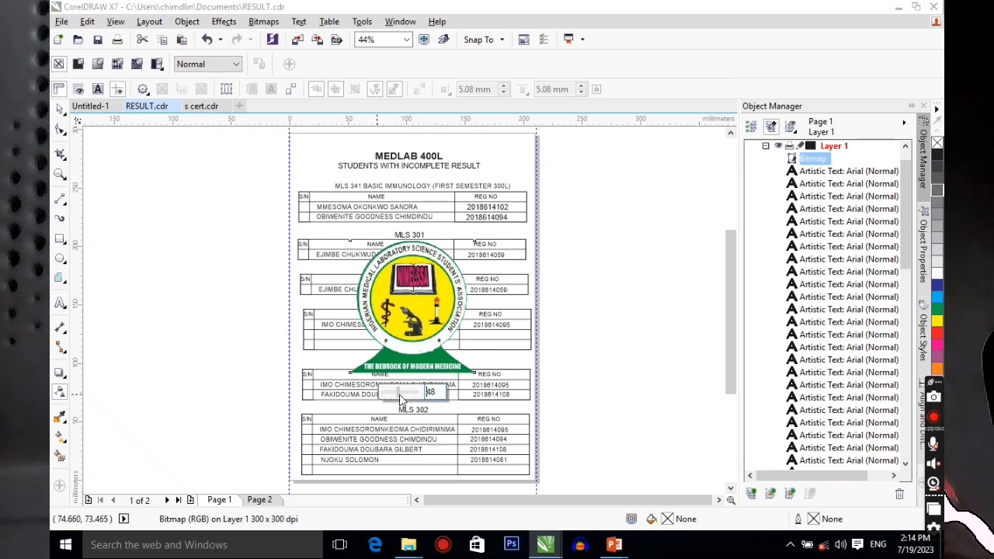
mouse_move(413, 400)
mouse_down()
mouse_move(394, 394)
mouse_move(406, 394)
mouse_up()
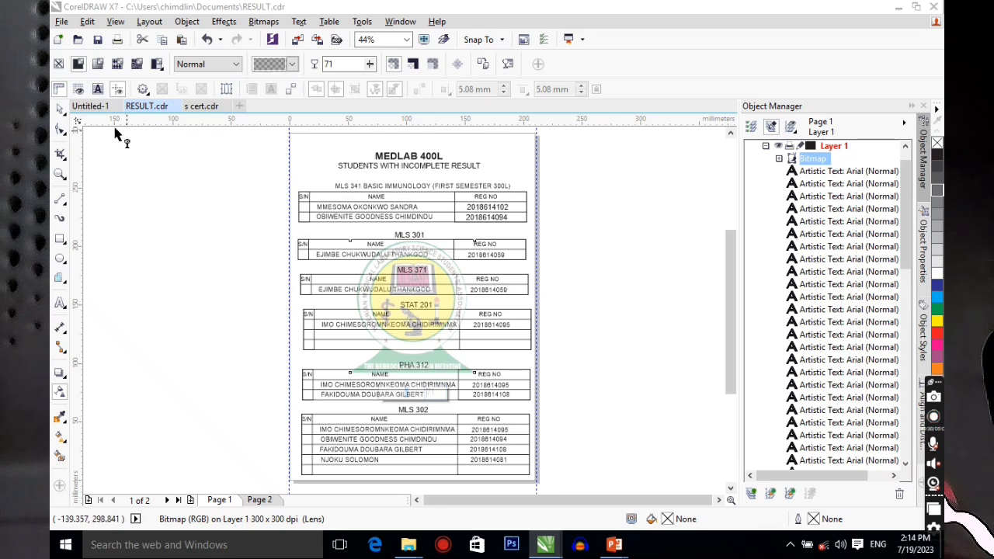
click(60, 111)
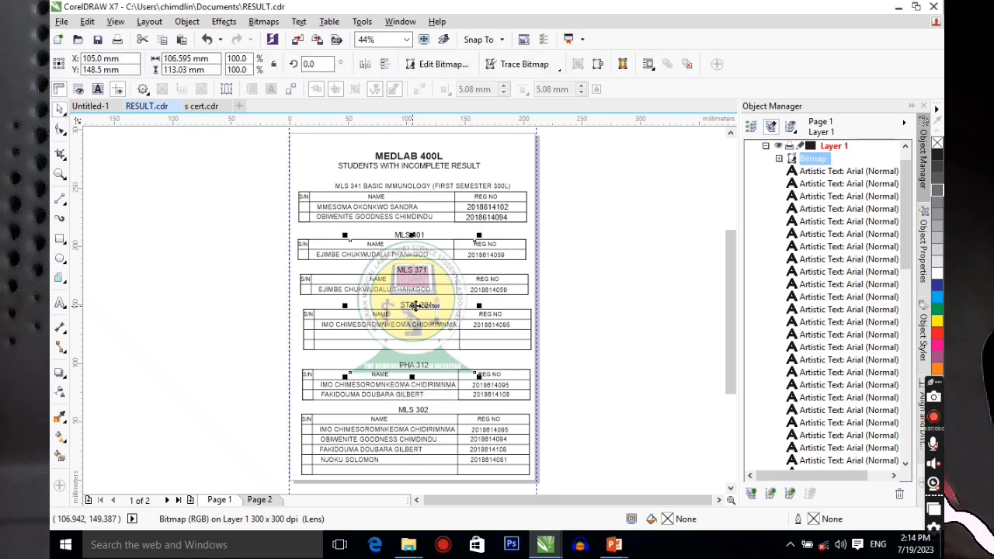
Send the faded logo to the back of the page, behind the result tables and text.
right_click(417, 305)
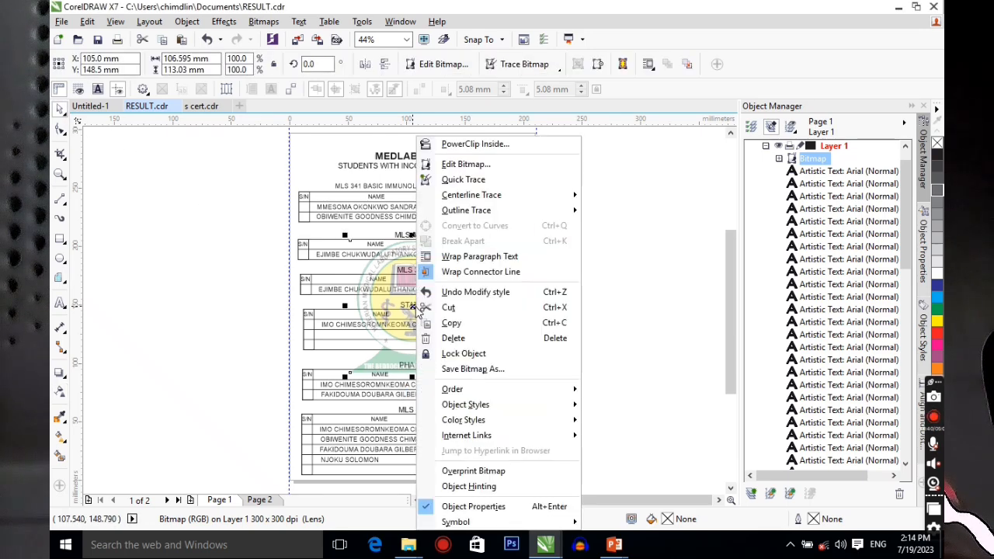
mouse_move(456, 396)
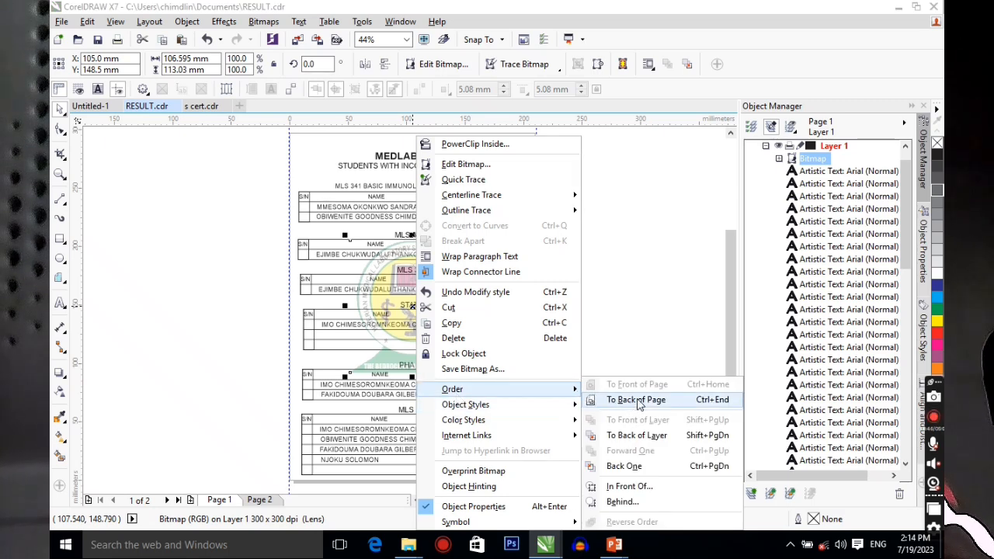
click(636, 400)
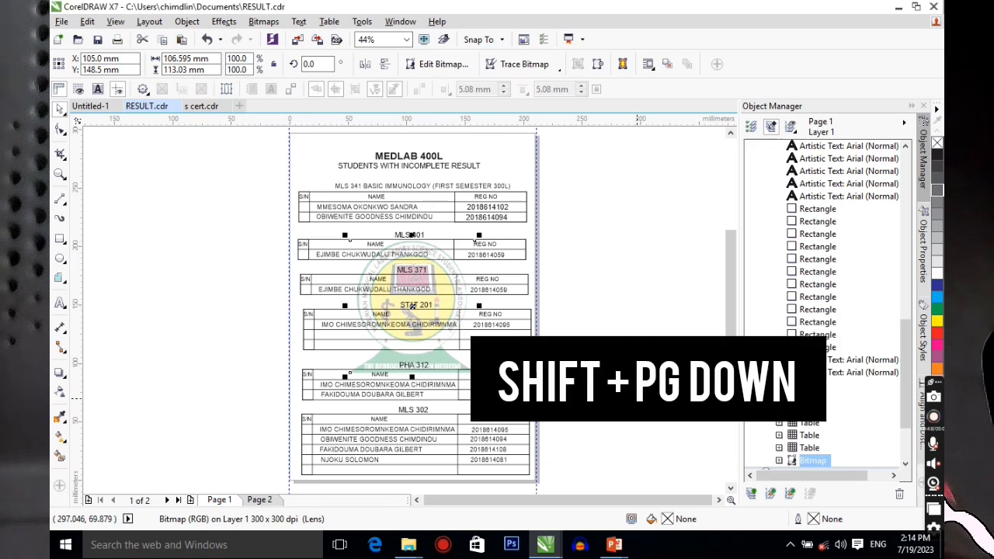
click(629, 319)
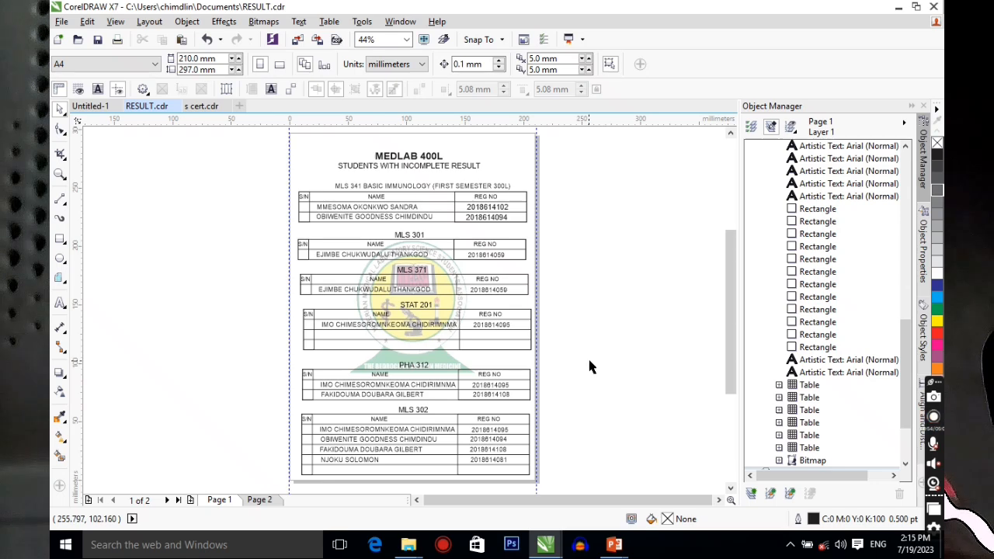
click(454, 362)
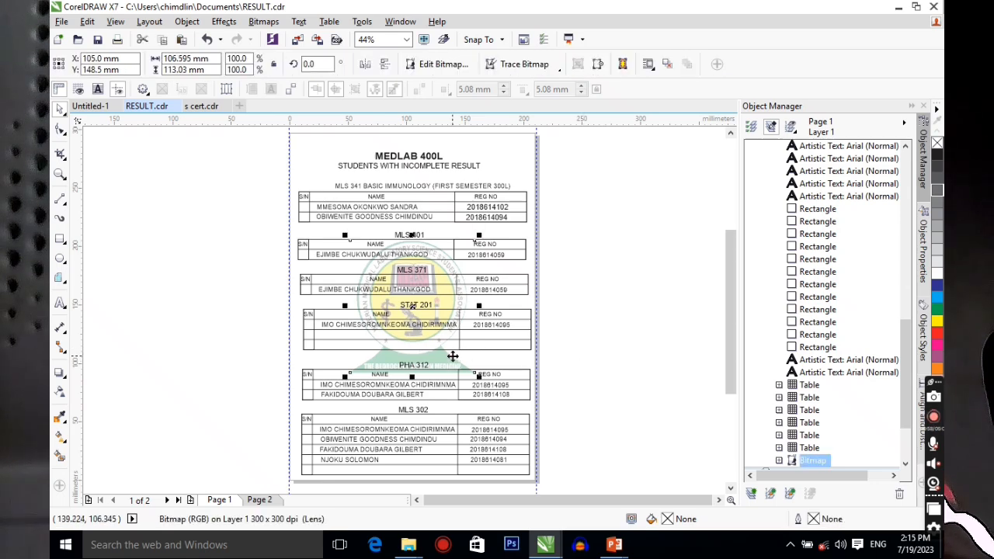
key(Page_Down)
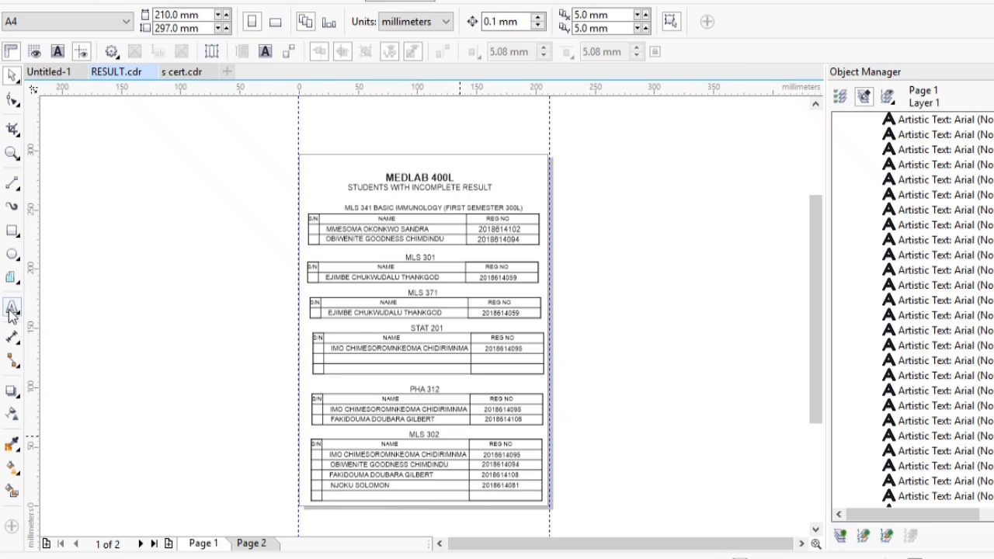
Add the artistic text MEDLAB, about 170 mm wide, in the empty area beside the page.
key(F8)
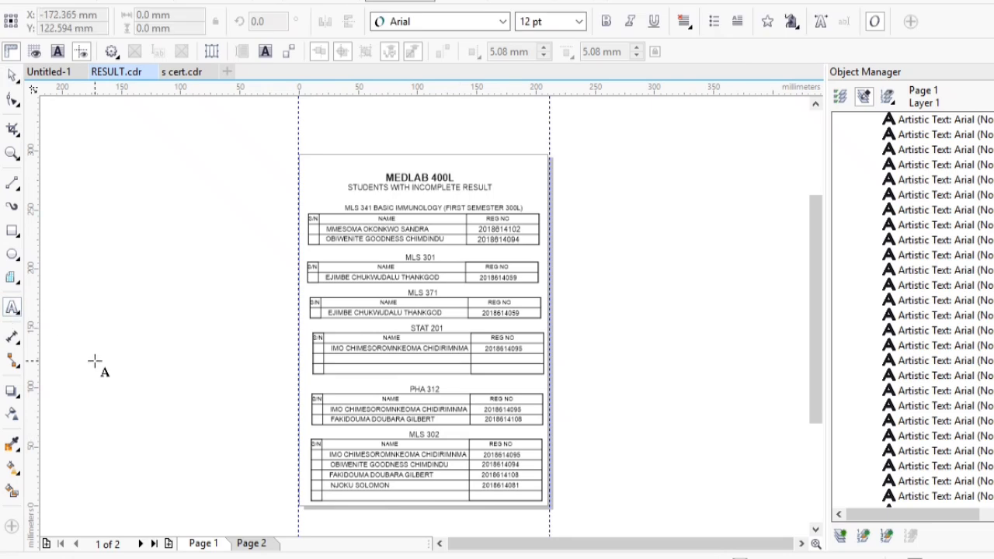
drag(94, 359, 299, 395)
key(ctrl+space)
key(F8)
key(ctrl+a)
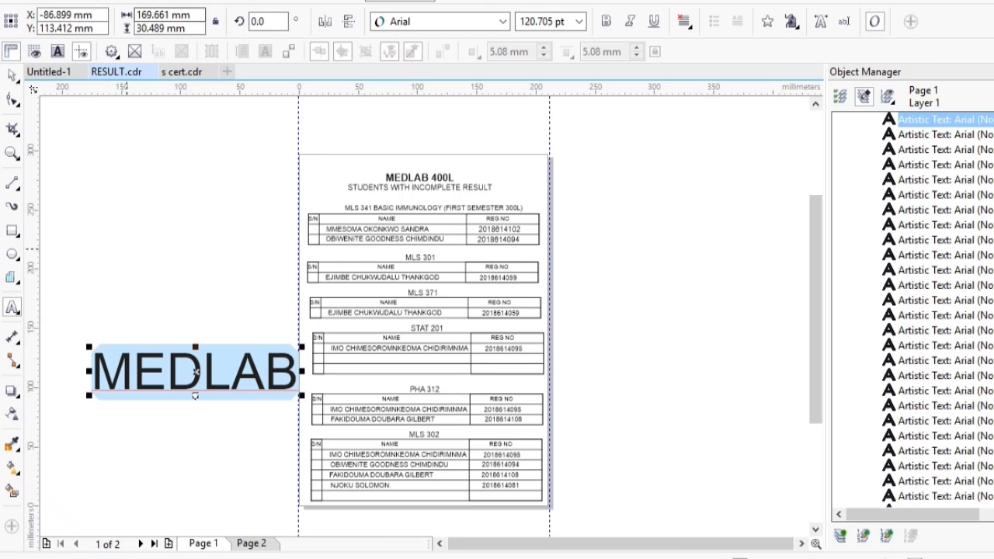
Set the MEDLAB text in Arial Black and move it up and clear of the page edge.
click(502, 21)
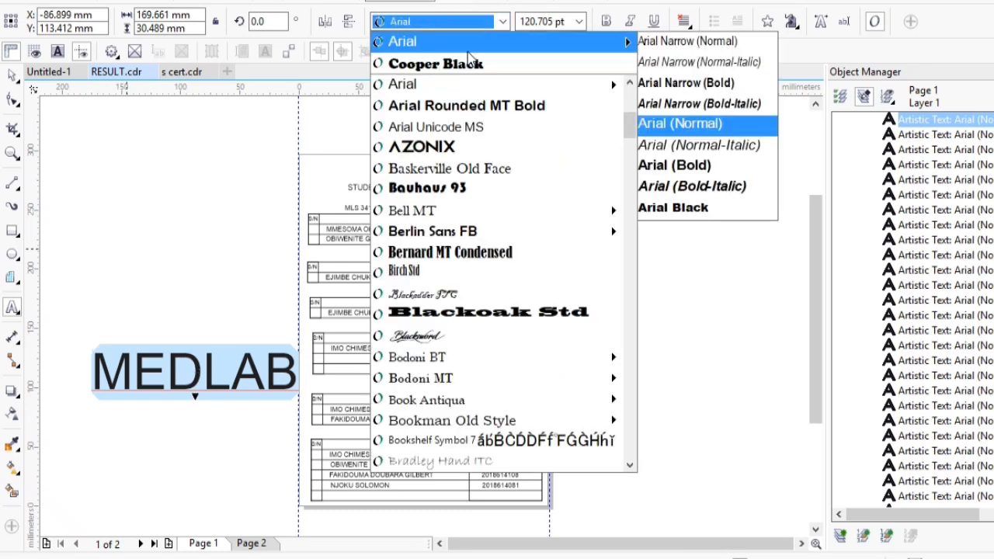
click(672, 208)
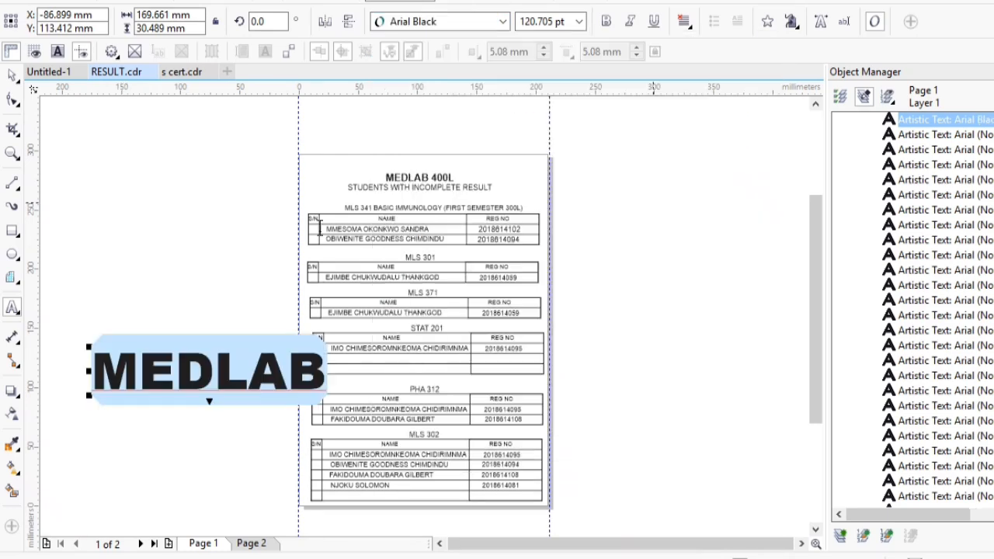
click(13, 75)
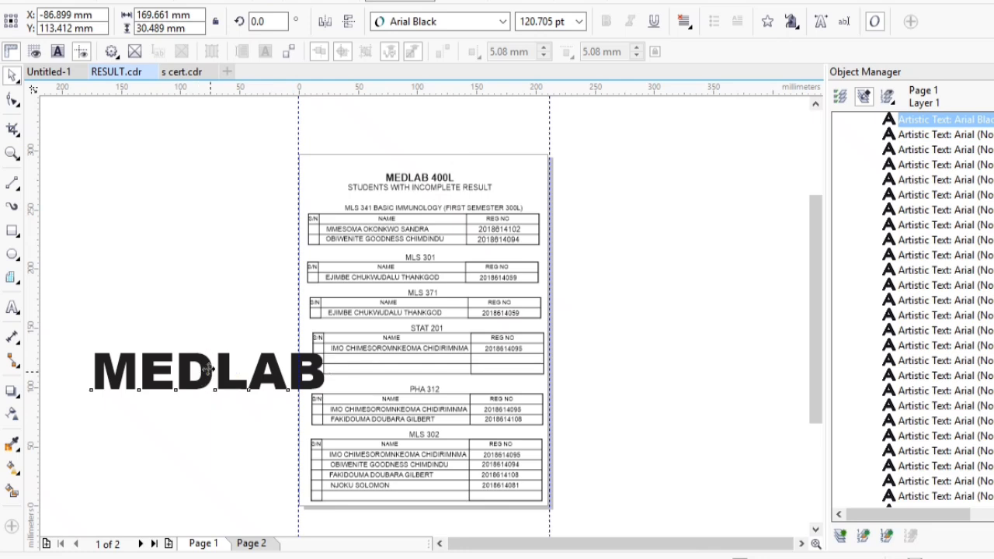
drag(207, 371, 167, 322)
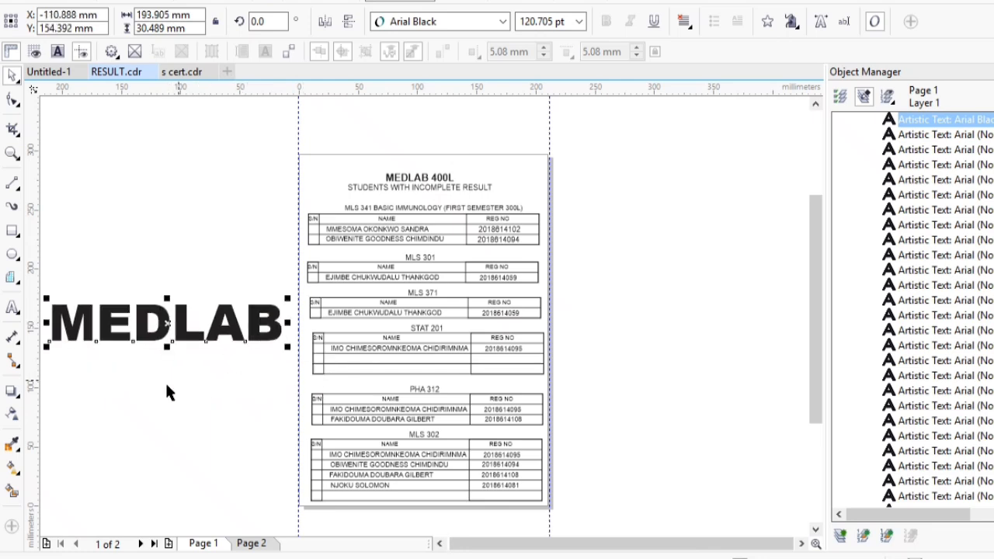
Rotate the MEDLAB text by 45 degrees.
text(45)
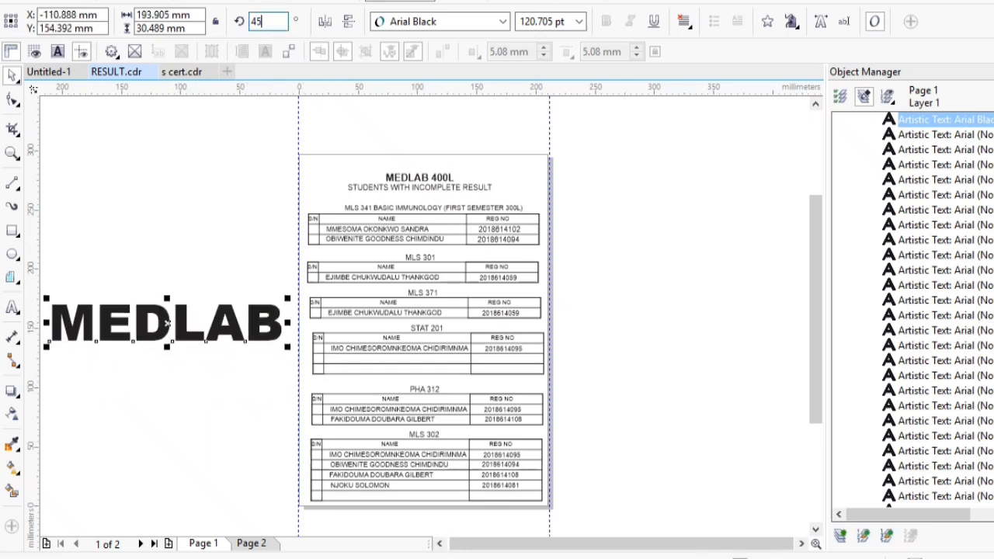
click(272, 19)
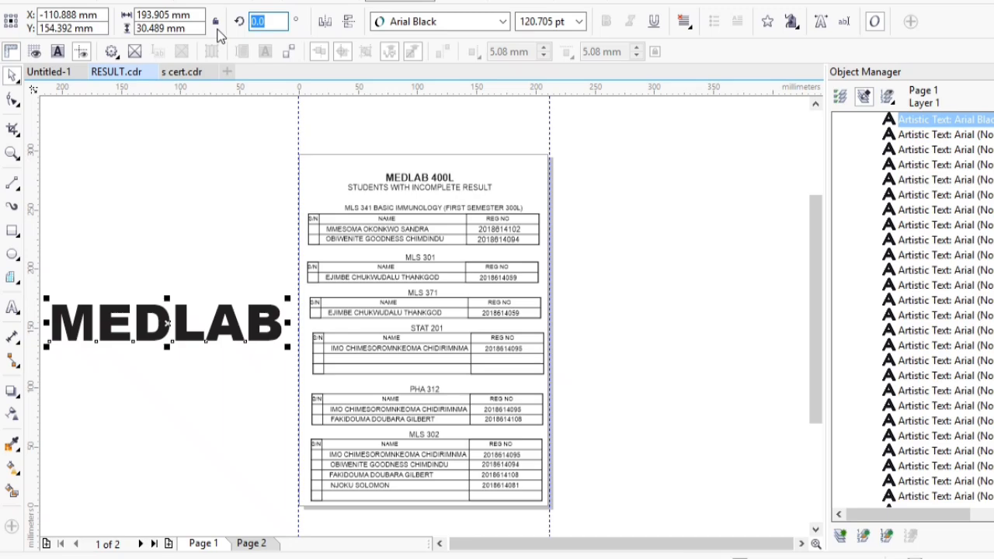
key(Return)
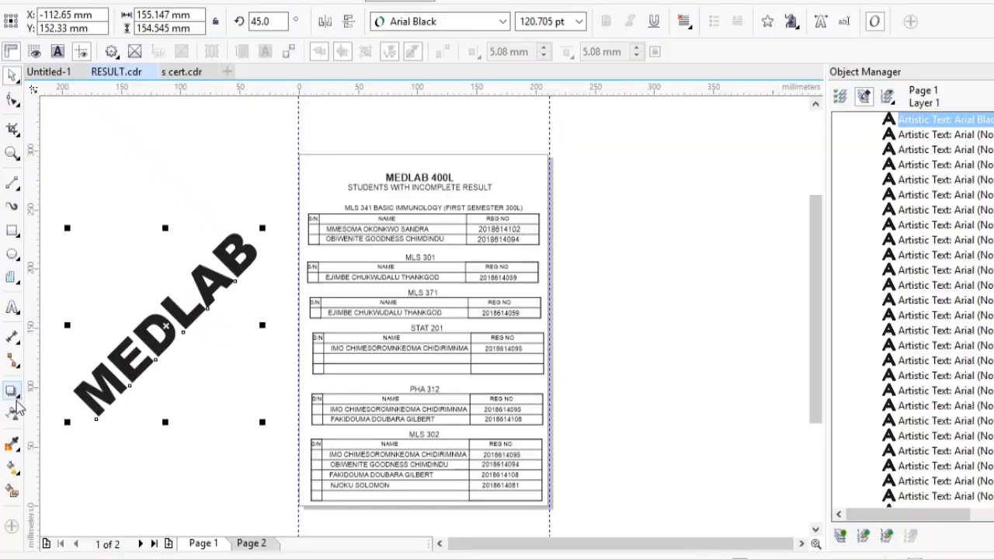
Apply a uniform transparency of 79 to the MEDLAB text and centre it on the page.
click(13, 414)
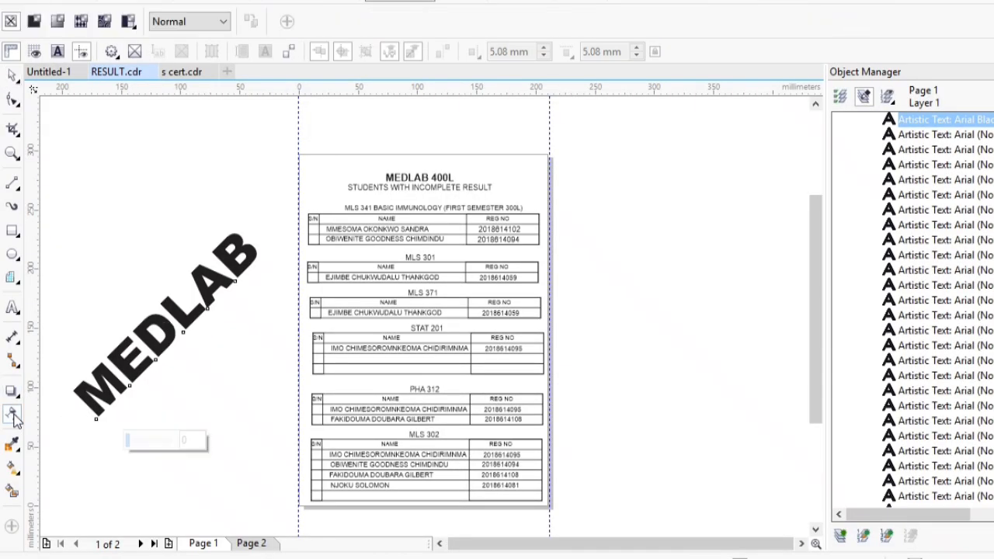
drag(128, 440, 163, 443)
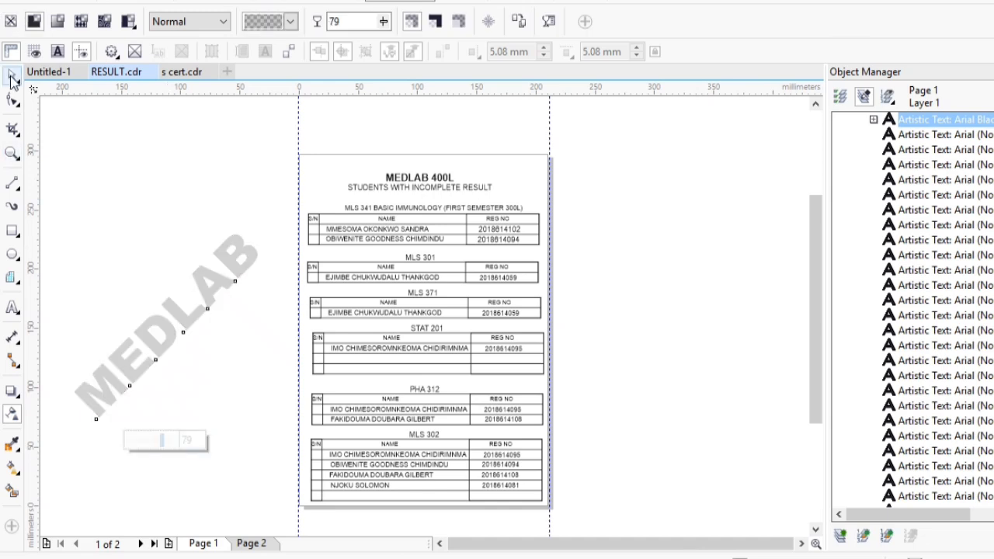
click(14, 76)
key(p)
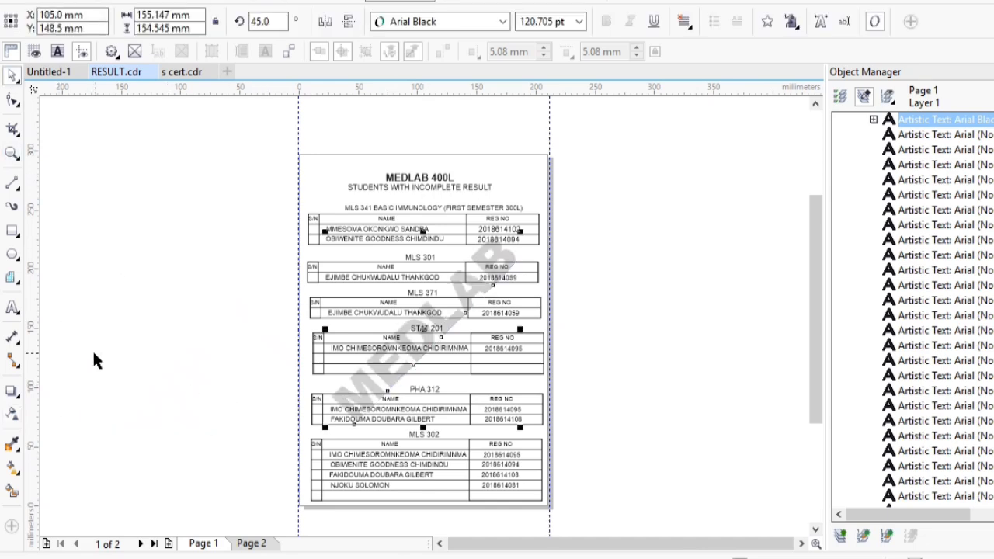
Set the centred MEDLAB text's transparency to 81.
click(17, 416)
drag(425, 450, 412, 446)
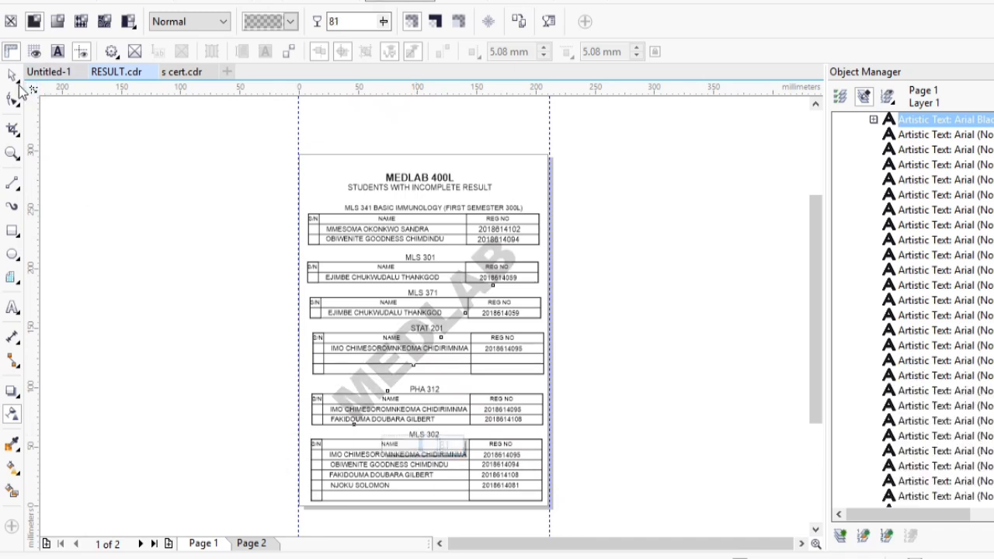
click(9, 76)
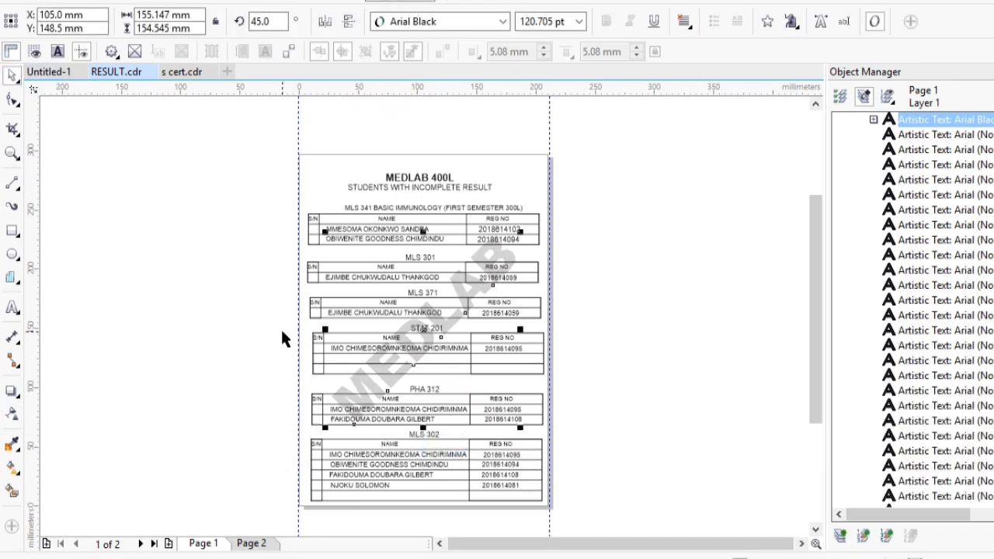
Send the MEDLAB text to the back of the layer, behind the tables.
right_click(417, 327)
mouse_move(533, 182)
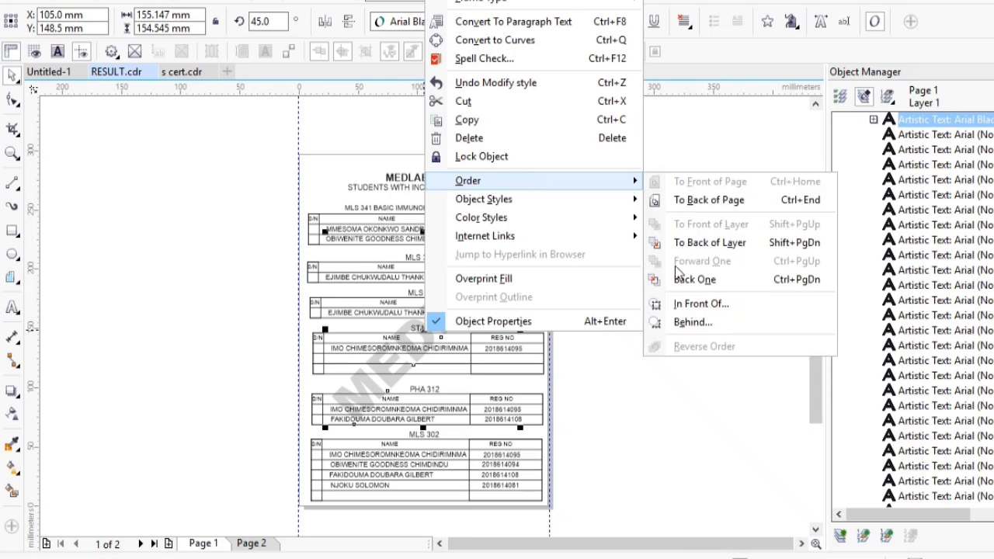
click(699, 246)
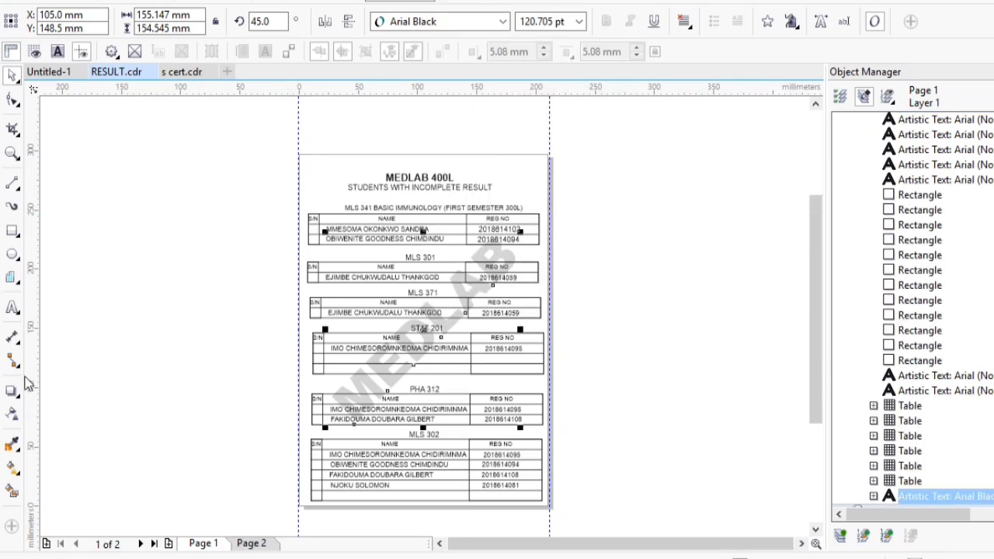
Fade the MEDLAB watermark further by setting its transparency to 87, and deselect it.
click(11, 414)
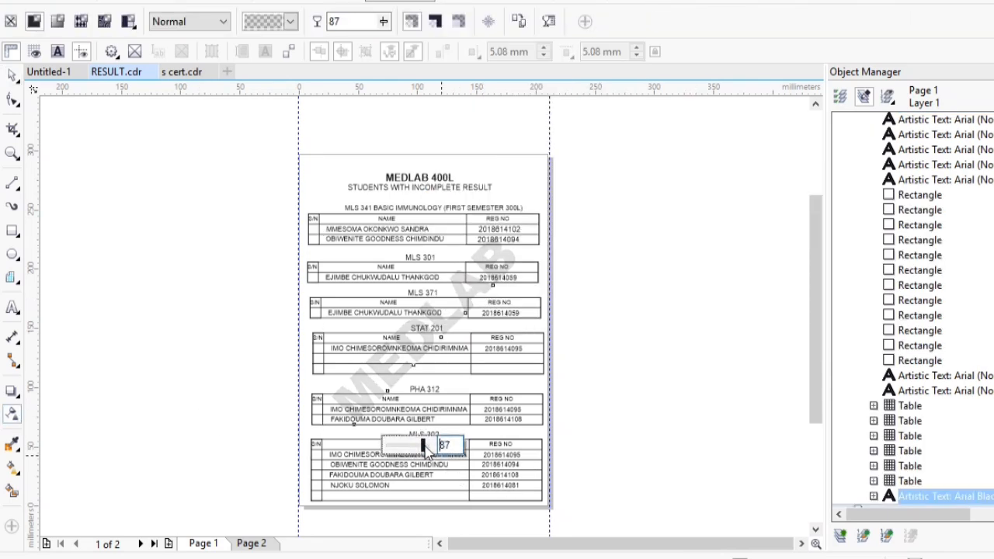
click(12, 74)
click(58, 179)
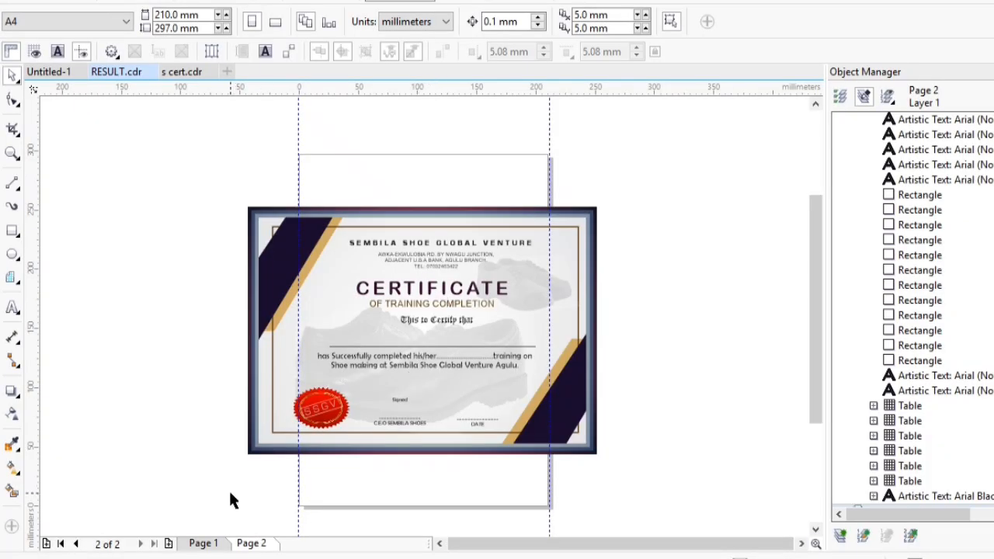
Select the grouped certificate on page 2 to examine its faded shoe watermark.
click(312, 356)
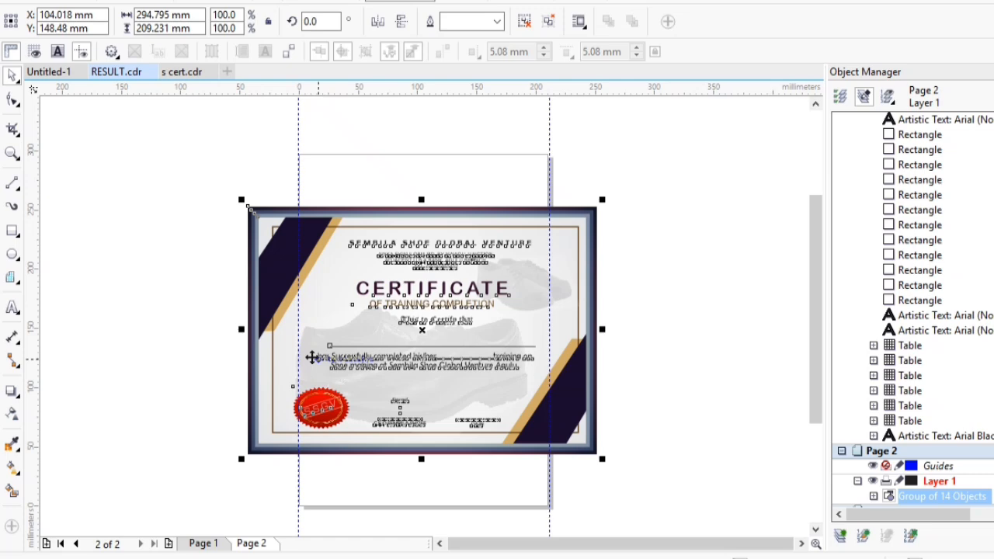
click(176, 218)
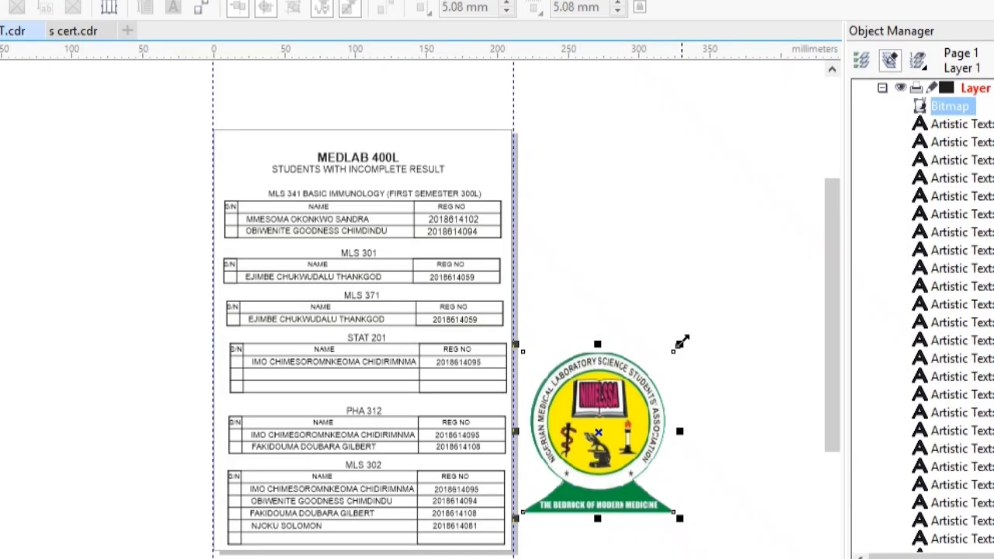
Scale the logo down beside the page and duplicate it with 5.0 mm offsets into a row of three.
drag(681, 341, 566, 182)
key(ctrl+d)
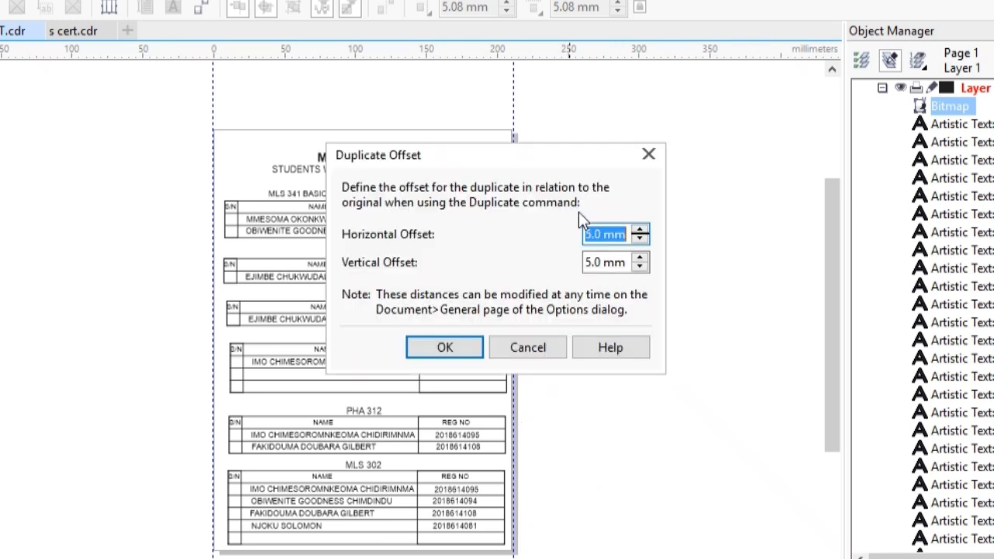
click(444, 347)
drag(572, 224, 714, 224)
Duplicate the small logo to build a second row of three directly beneath the first row.
click(635, 231)
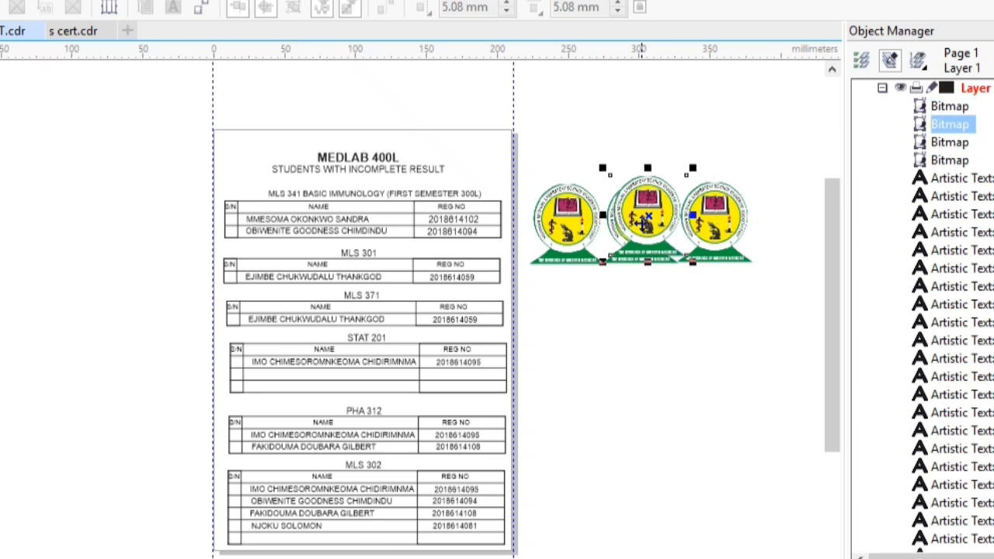
drag(635, 231, 569, 313)
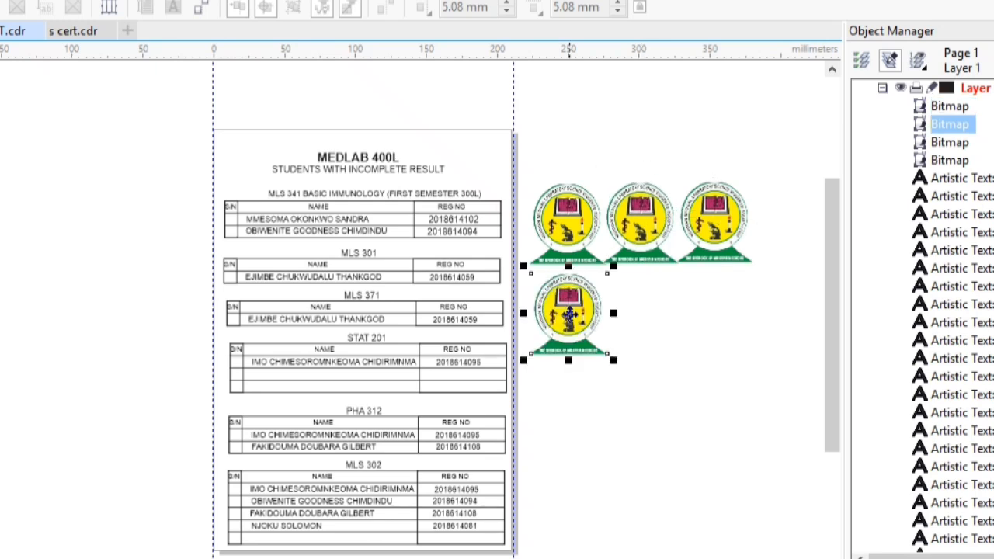
key(ctrl+d)
drag(504, 394, 643, 313)
key(ctrl+d)
drag(718, 310, 728, 303)
Duplicate all six logos together and place the copies below to form four rows of three.
drag(792, 176, 477, 388)
key(ctrl+d)
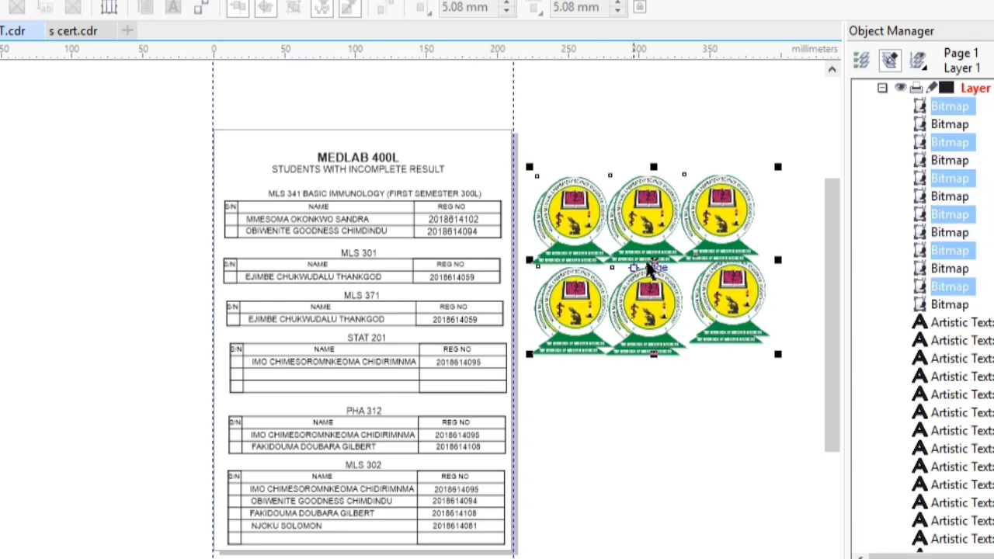
drag(651, 266, 641, 434)
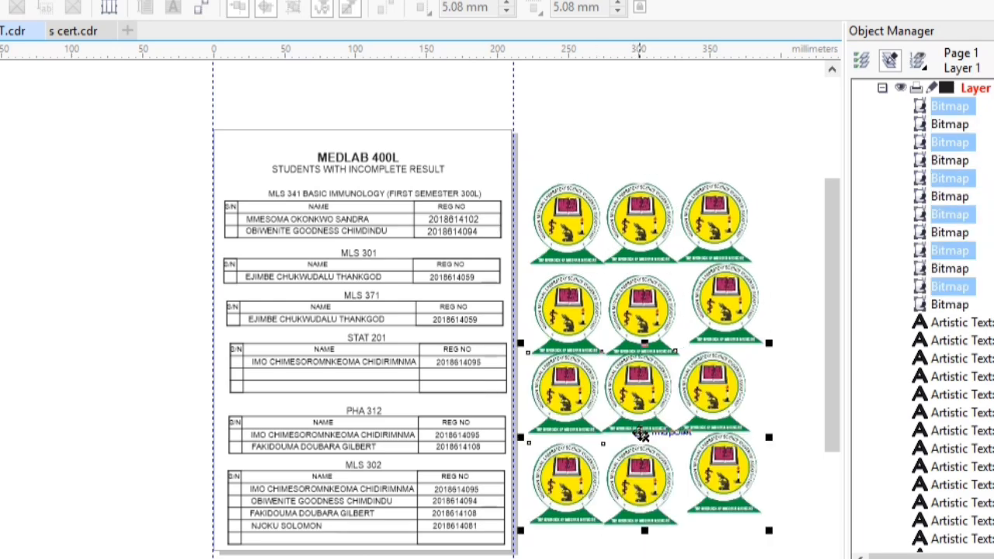
Delete all twelve small logos placed beside the page.
drag(781, 166, 505, 532)
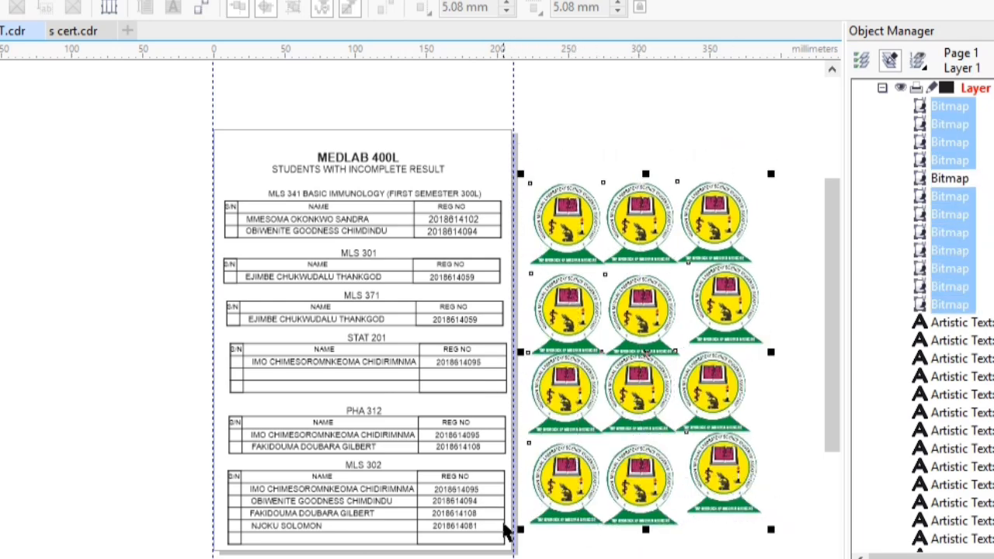
key(Delete)
click(644, 481)
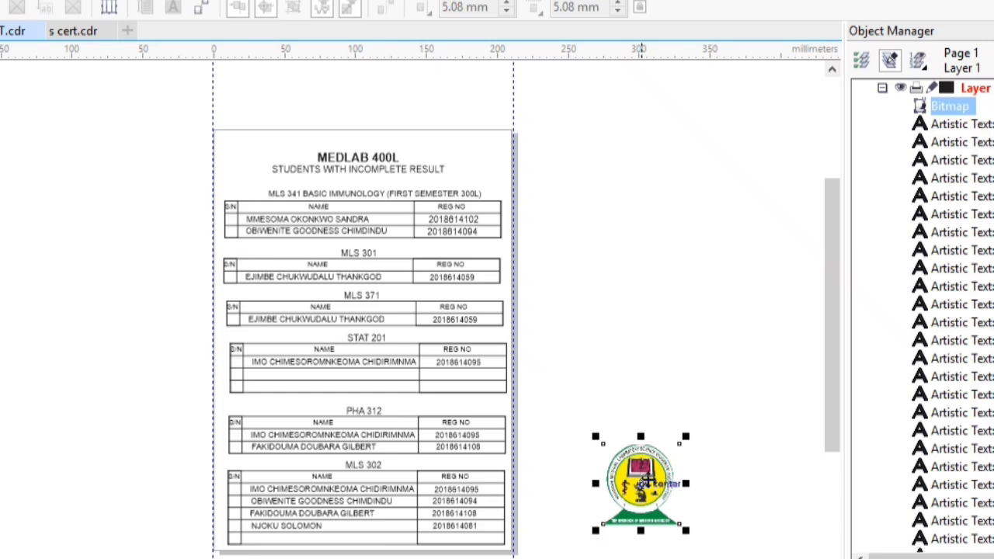
key(Delete)
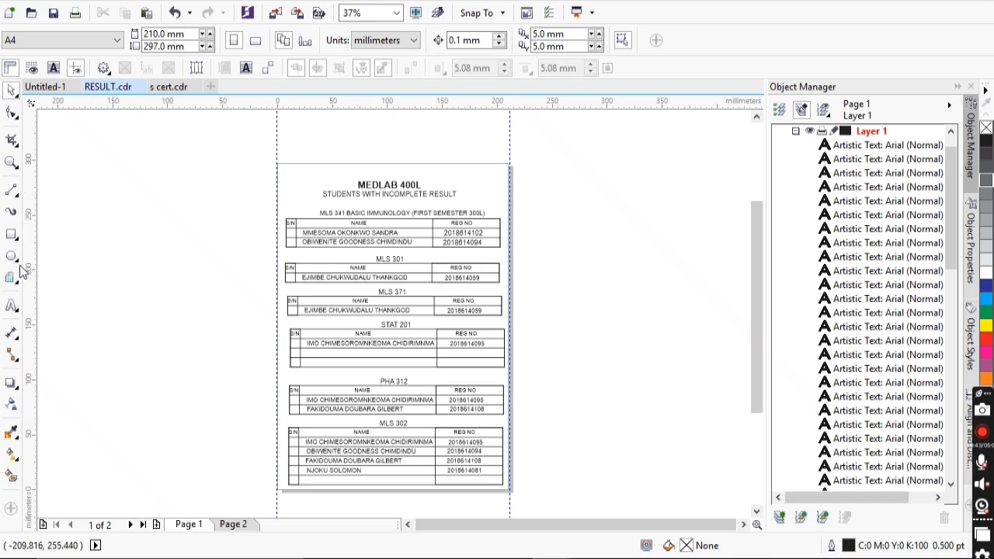
Draw a rectangle about 205 by 292 mm and fill it with the conv logo from the tools folder as a repeating pattern.
click(12, 235)
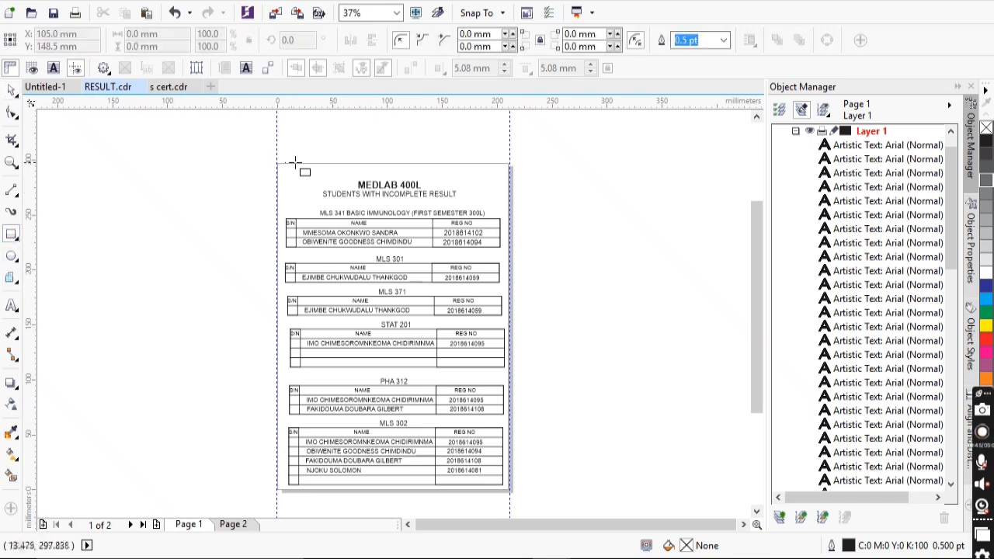
drag(277, 163, 502, 484)
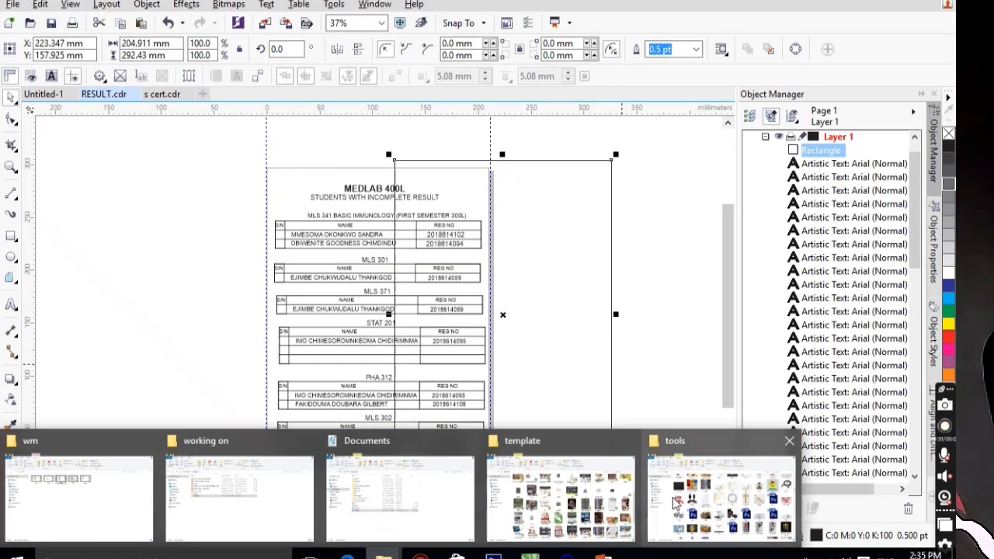
click(683, 497)
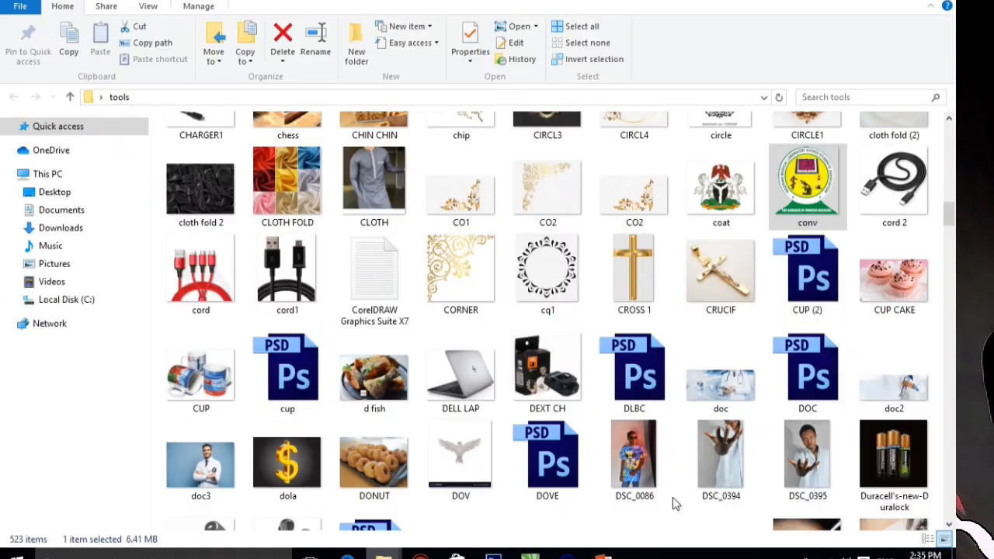
drag(800, 198, 664, 355)
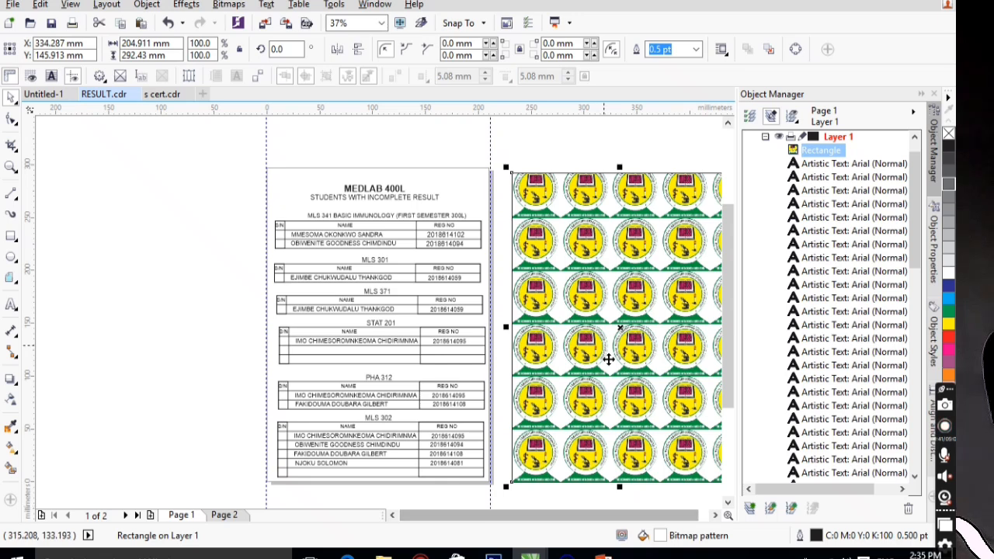
drag(608, 375, 575, 357)
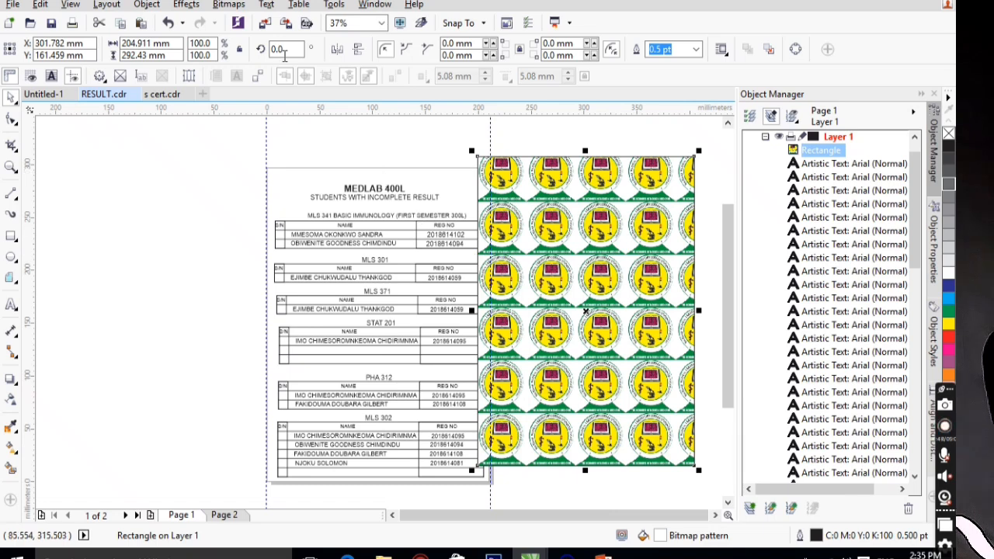
Convert the logo-filled rectangle to a 300 dpi CMYK Color (32-bit) bitmap with anti-aliasing and a transparent background.
click(266, 5)
click(281, 20)
click(229, 5)
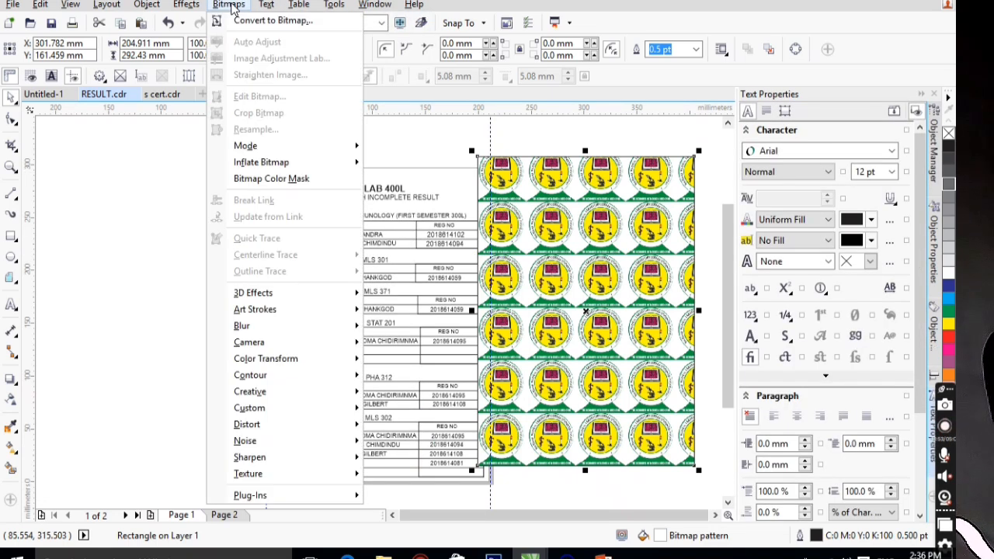
click(257, 21)
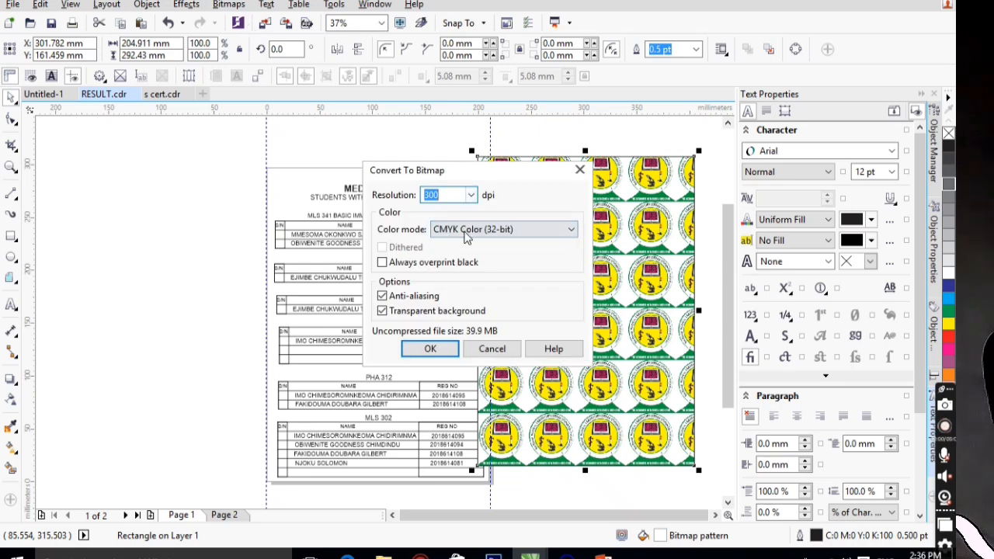
click(428, 349)
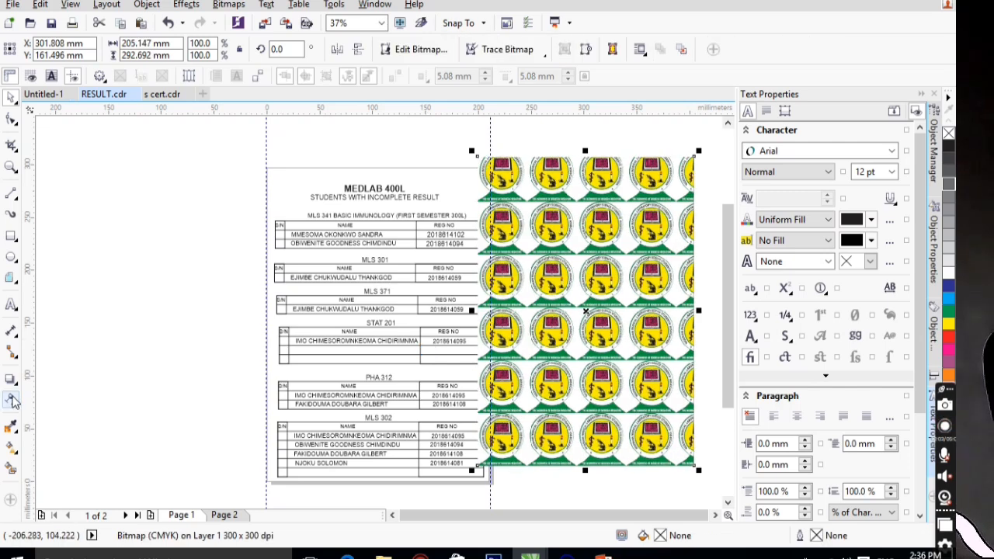
Set the logo pattern bitmap's uniform transparency to 62 and center it on the page.
click(12, 400)
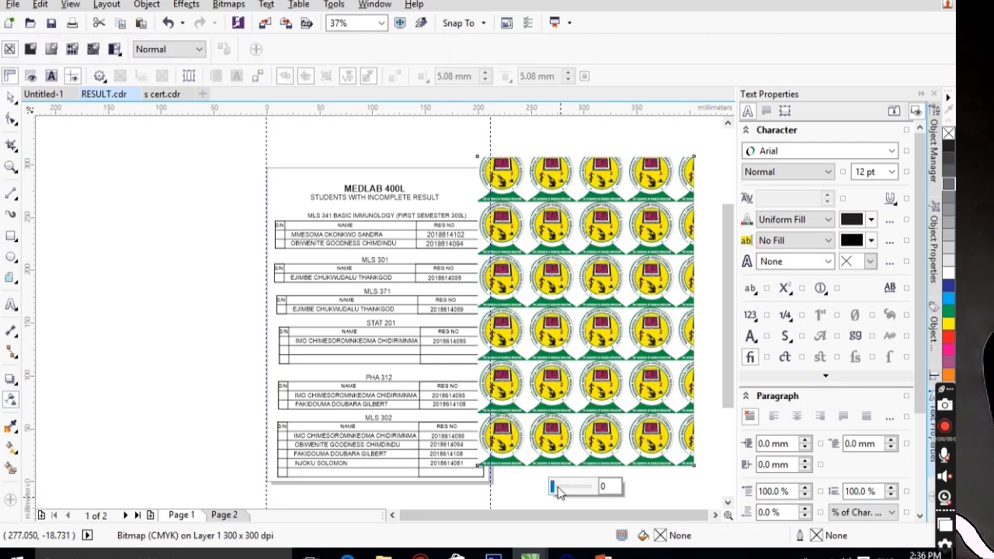
drag(558, 487, 590, 488)
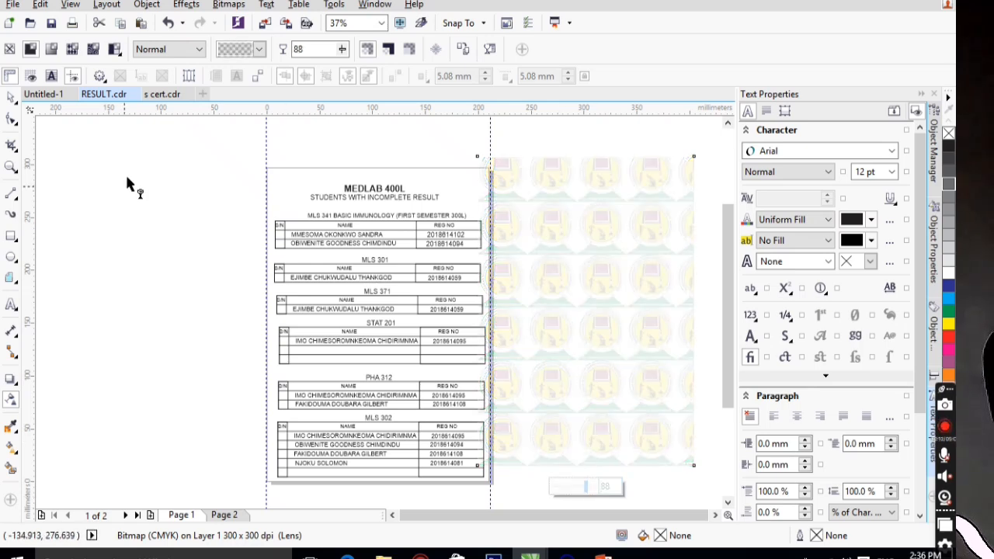
click(577, 487)
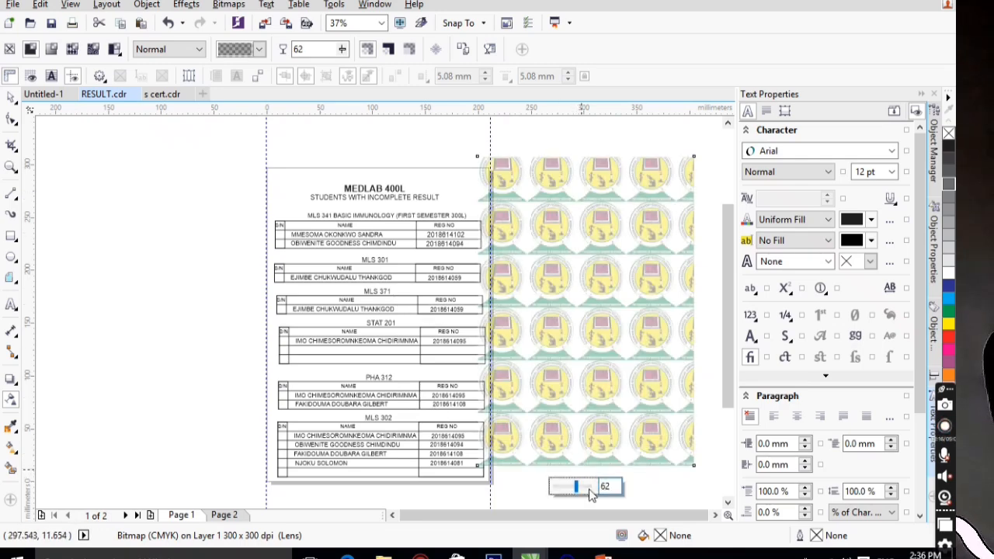
click(11, 101)
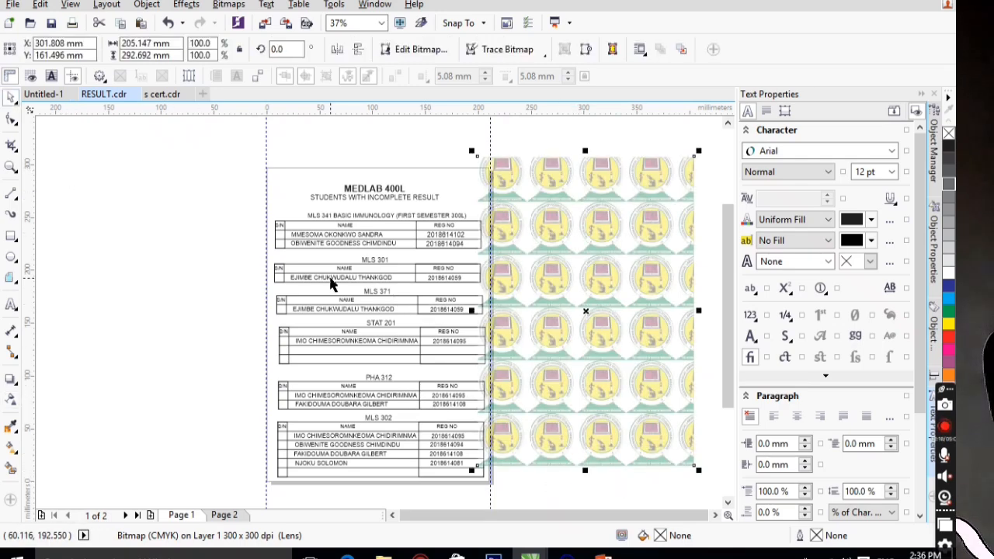
key(p)
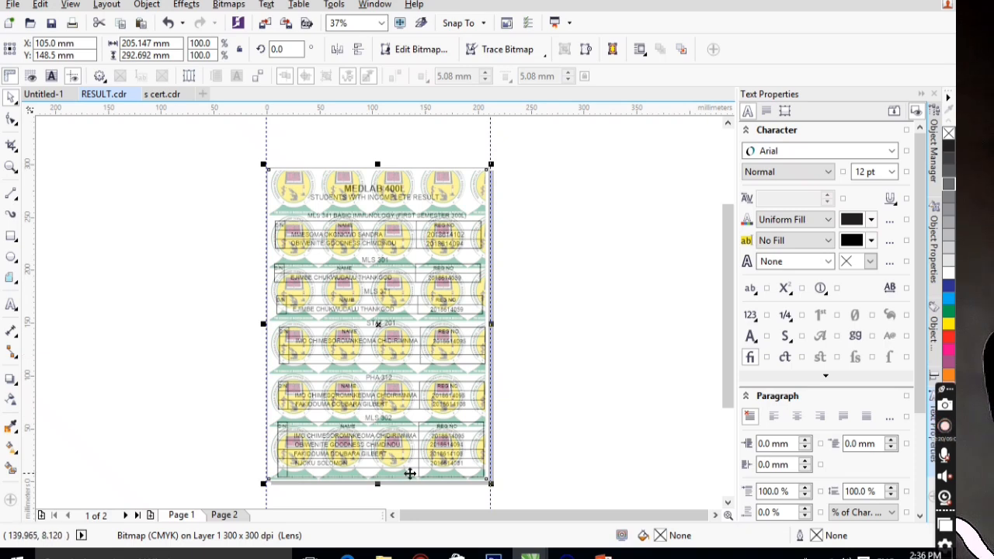
Increase the centered logo pattern's transparency to 88.
click(12, 400)
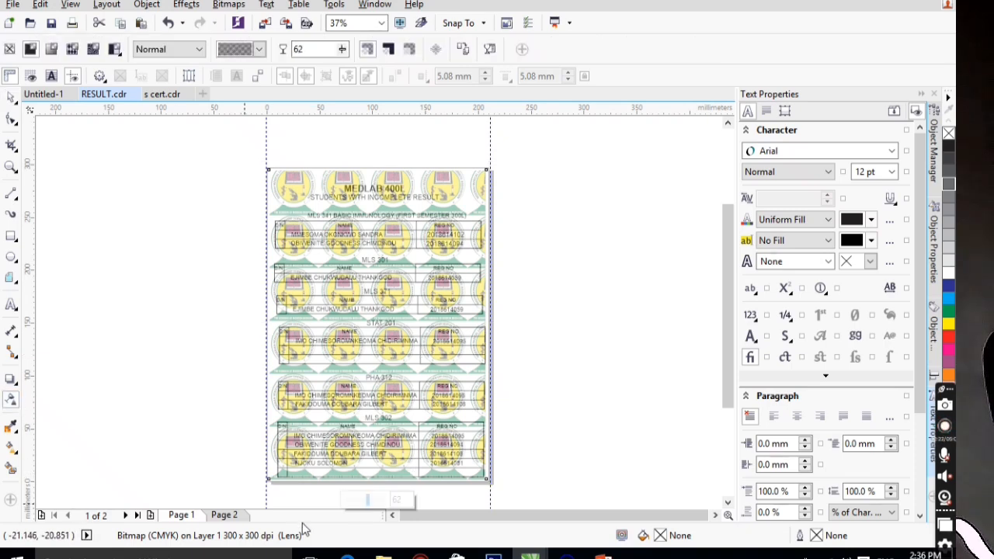
drag(373, 507, 381, 505)
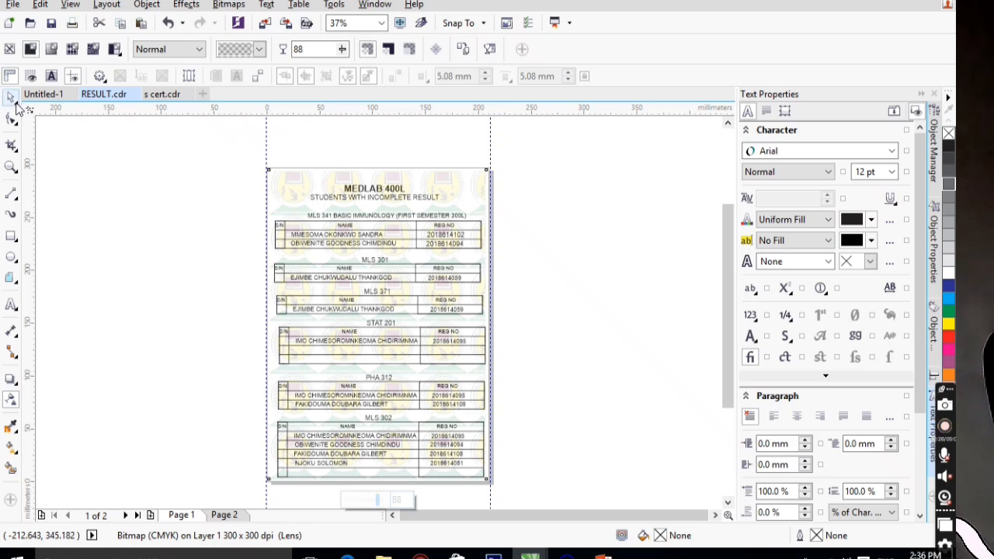
click(16, 104)
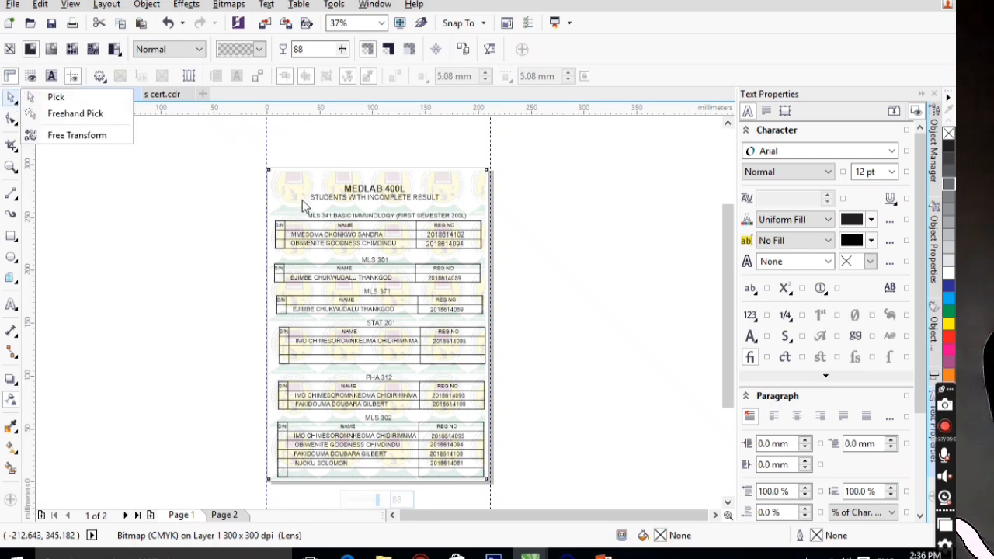
double_click(69, 98)
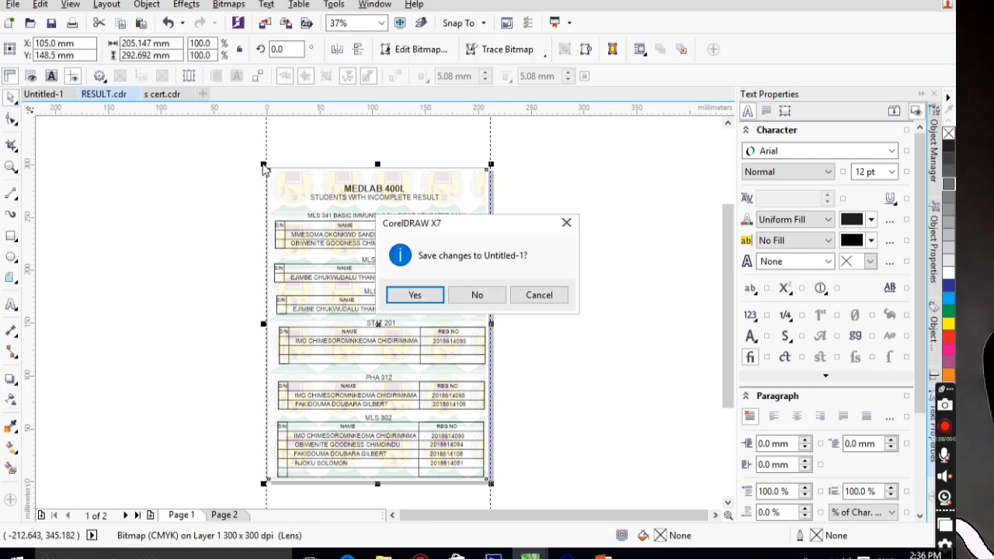
click(545, 296)
Send the faded logo pattern to the back of the layer and check it up close behind the result tables.
right_click(302, 187)
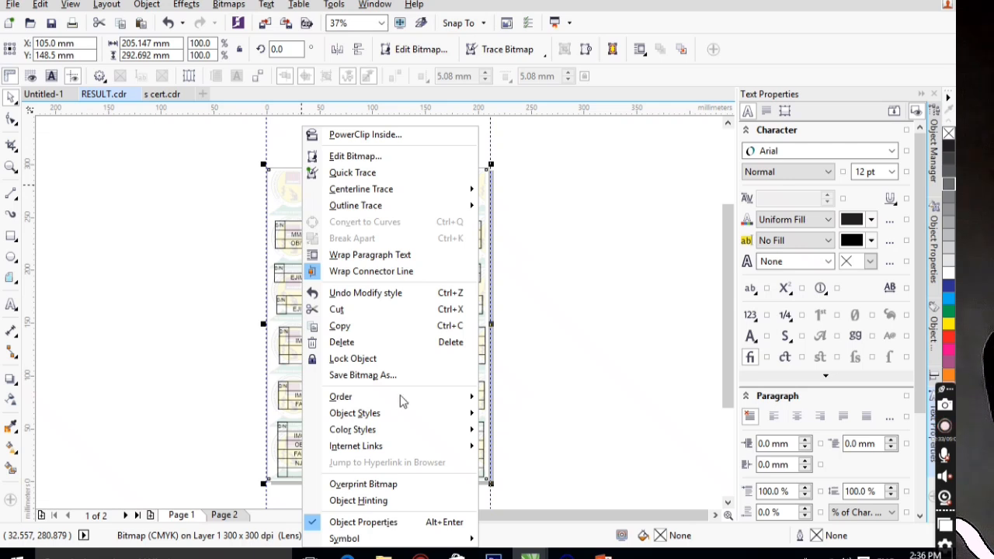
mouse_move(379, 398)
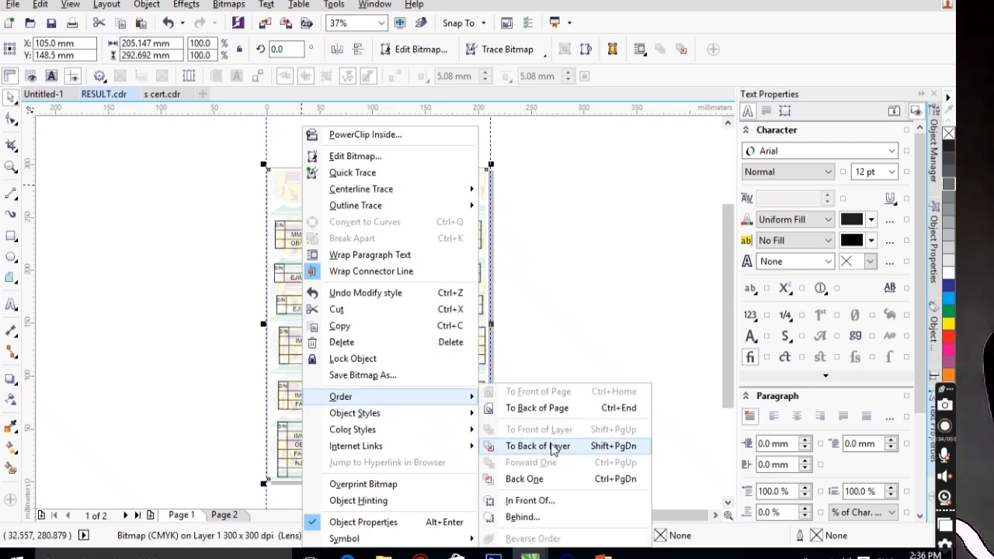
click(548, 446)
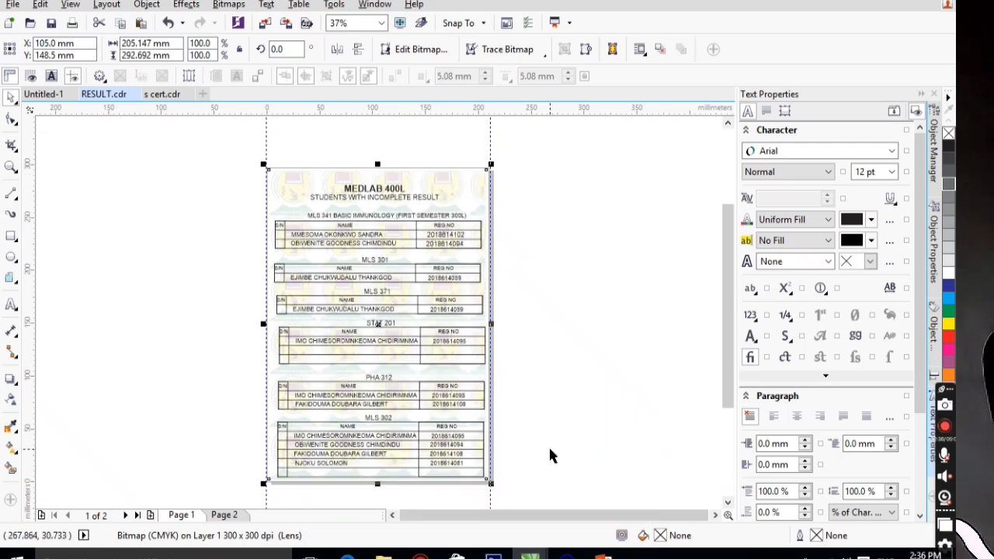
click(11, 166)
drag(256, 174, 512, 338)
drag(169, 204, 382, 372)
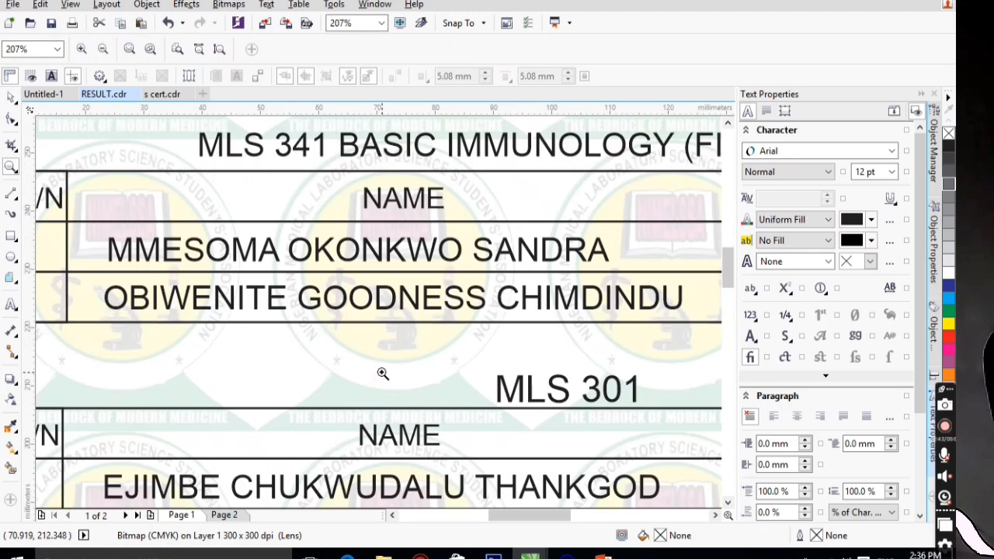
key(F4)
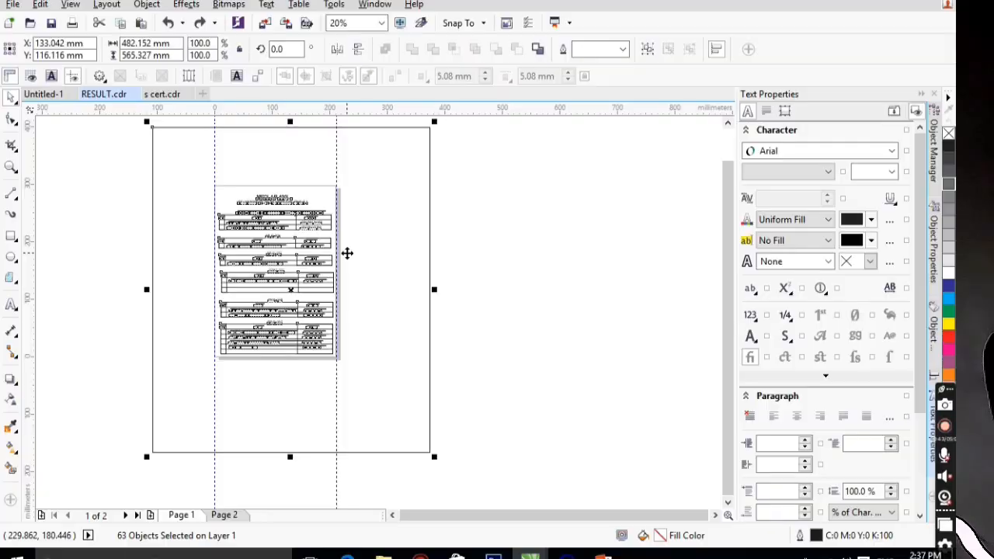
Fill the large rectangle around the page with the conv logo from the tools folder as a repeating pattern.
click(486, 226)
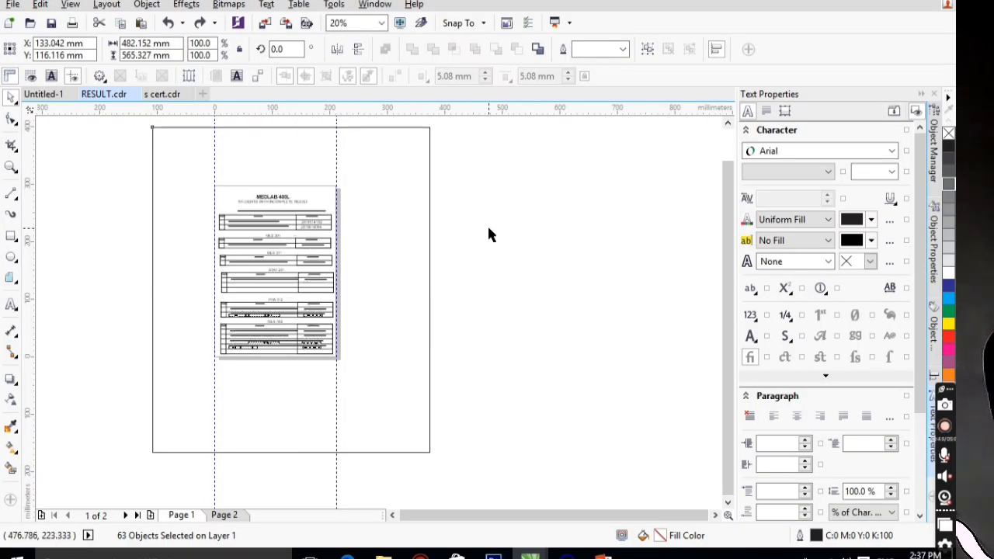
click(426, 245)
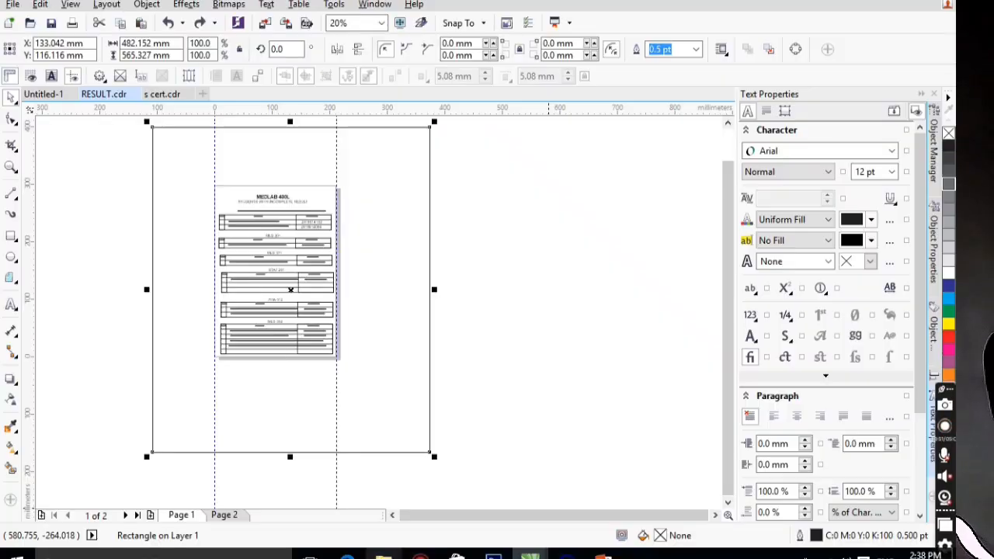
mouse_move(382, 555)
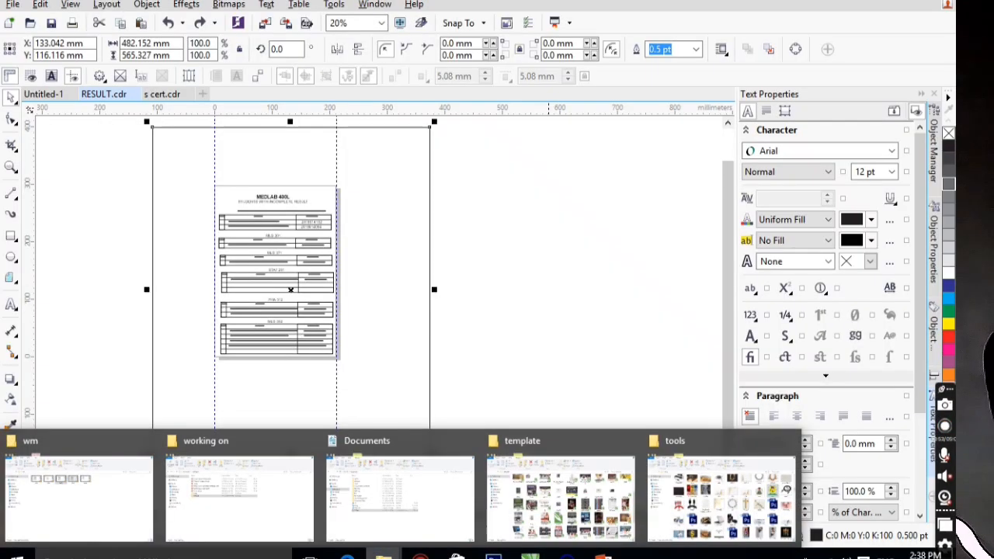
click(695, 473)
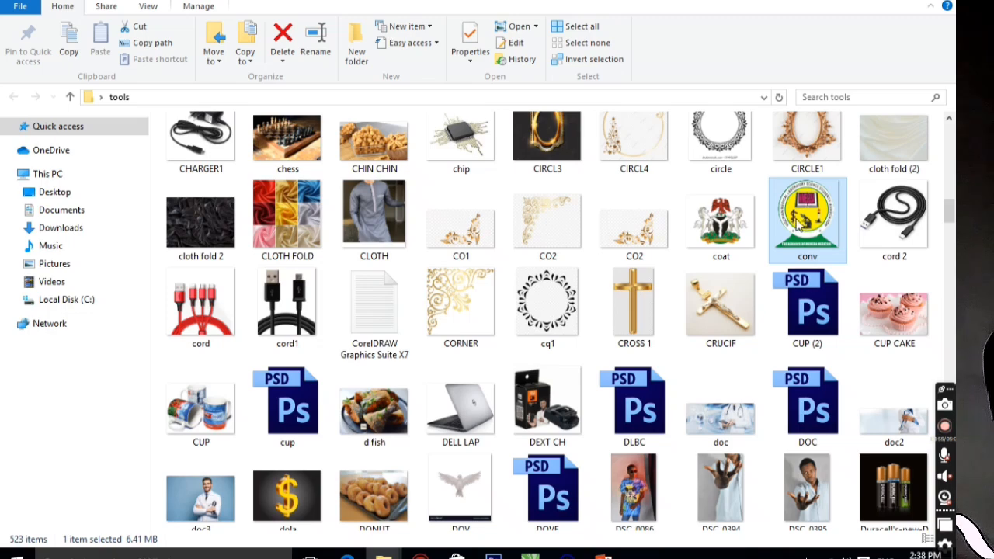
drag(633, 361, 425, 483)
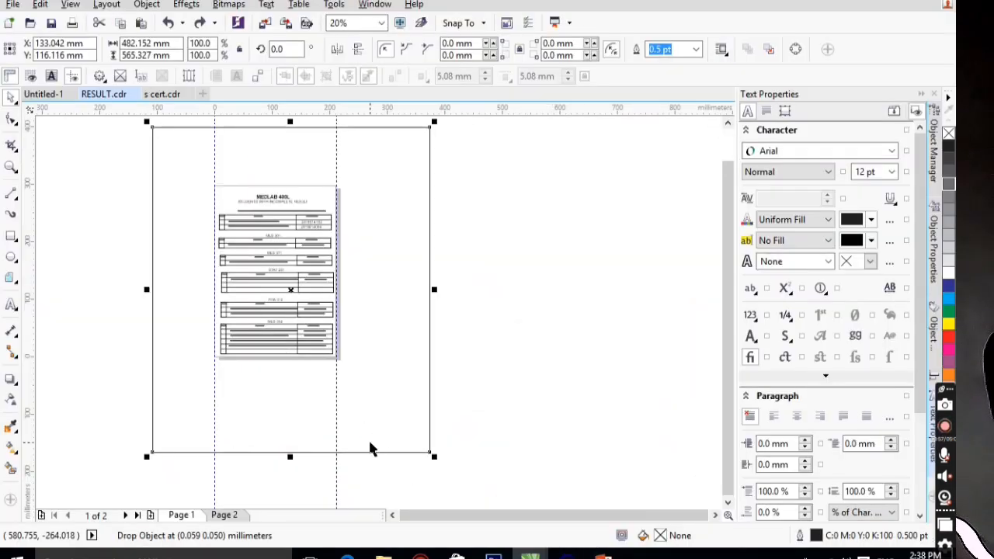
drag(370, 449, 371, 448)
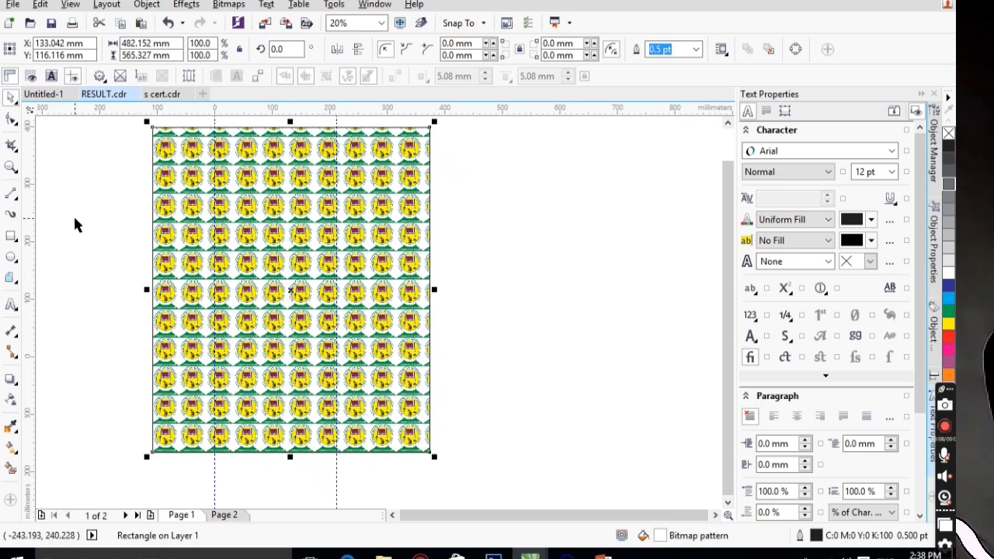
Resize the large logo-filled rectangle proportionally from its lower corner to about 460 by 539 mm.
click(55, 229)
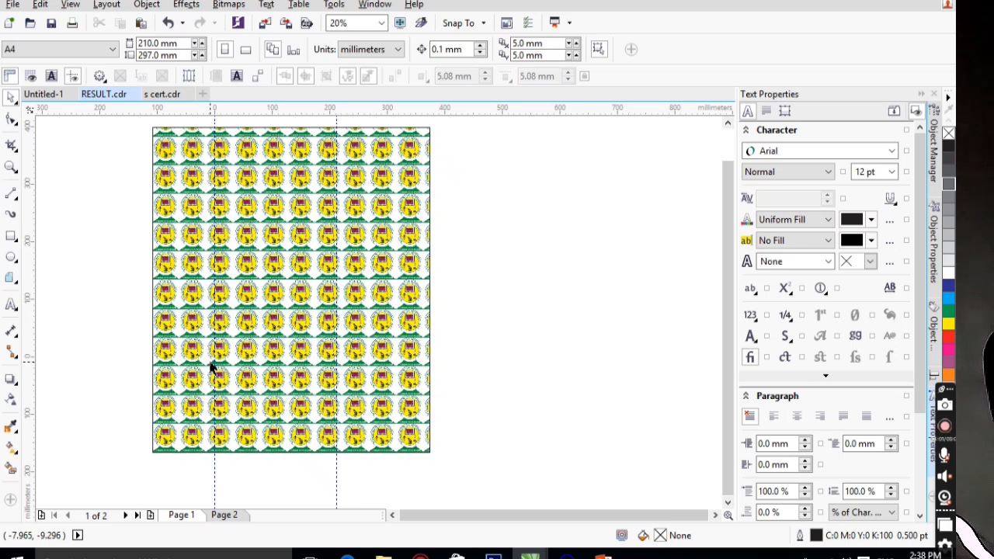
click(346, 439)
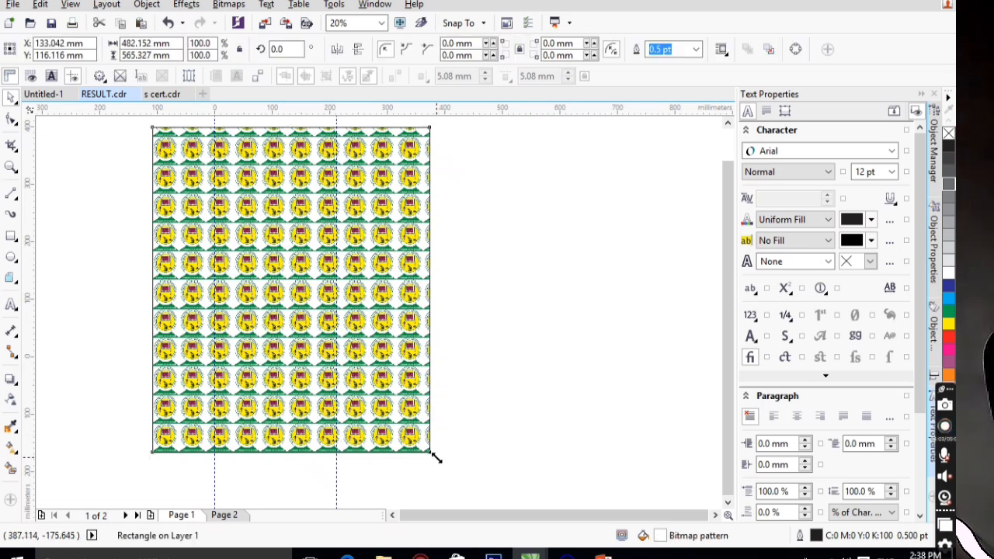
drag(436, 458, 366, 371)
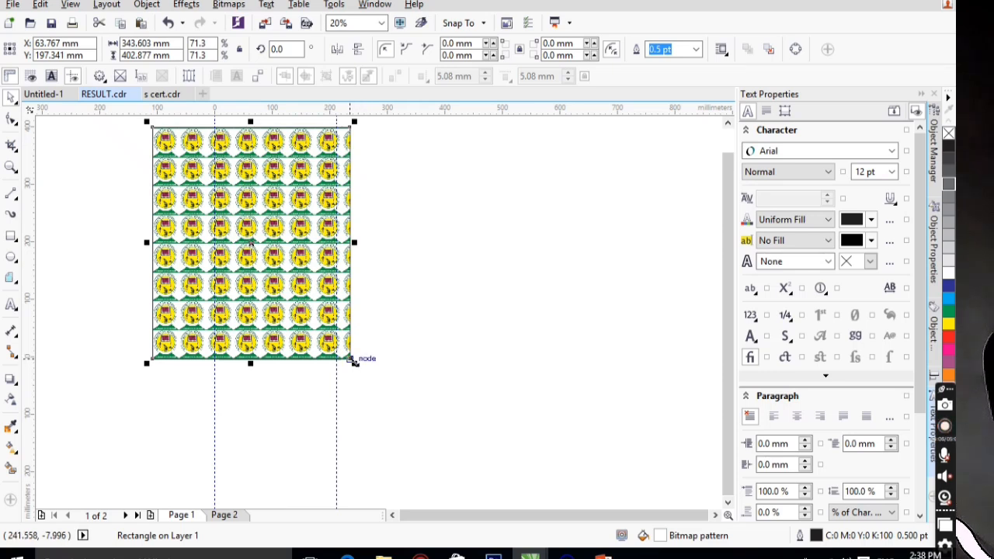
drag(353, 362, 421, 441)
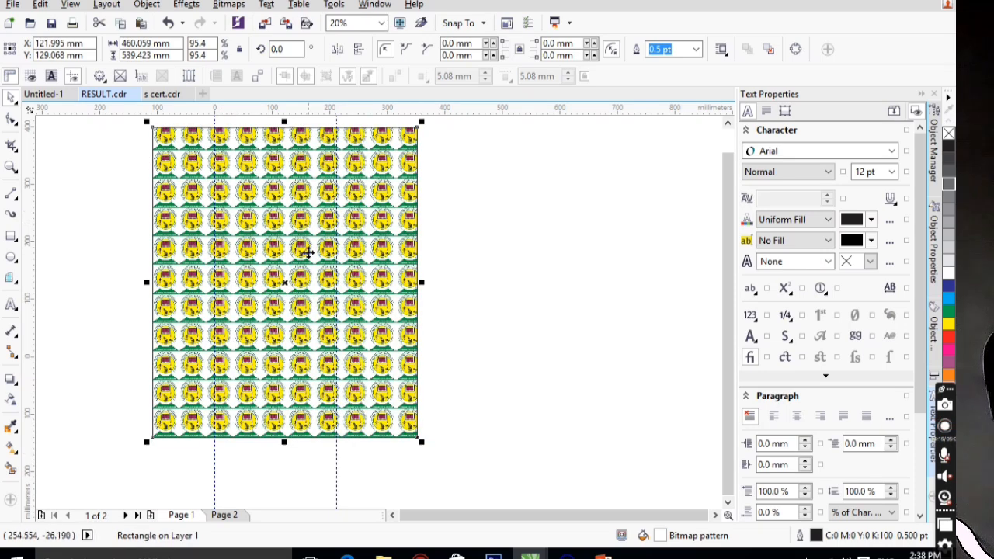
Convert the logo-filled rectangle to a 300 dpi CMYK bitmap with anti-aliasing and a transparent background.
click(230, 4)
click(271, 21)
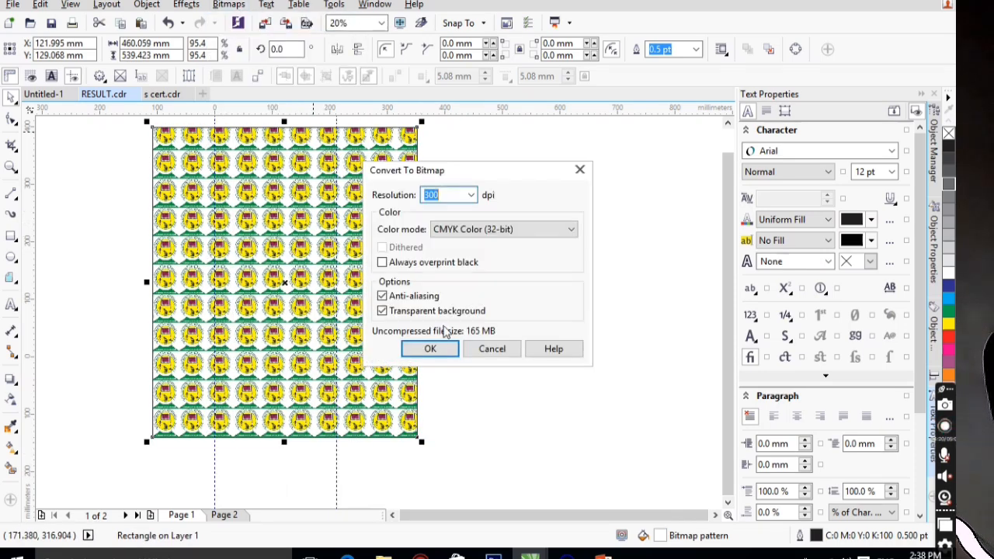
click(430, 347)
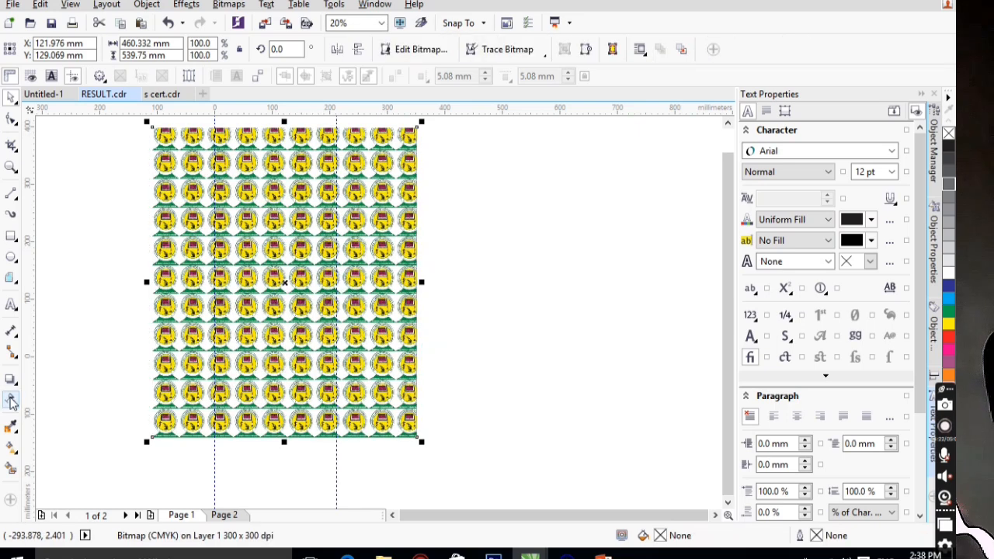
Apply a uniform transparency of 63 to the logo pattern bitmap.
click(11, 400)
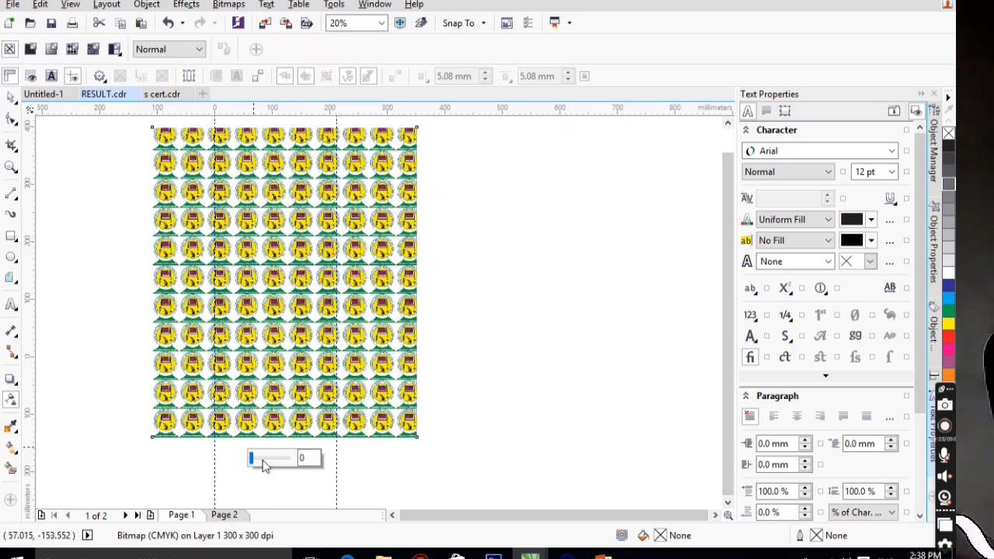
drag(262, 464, 279, 468)
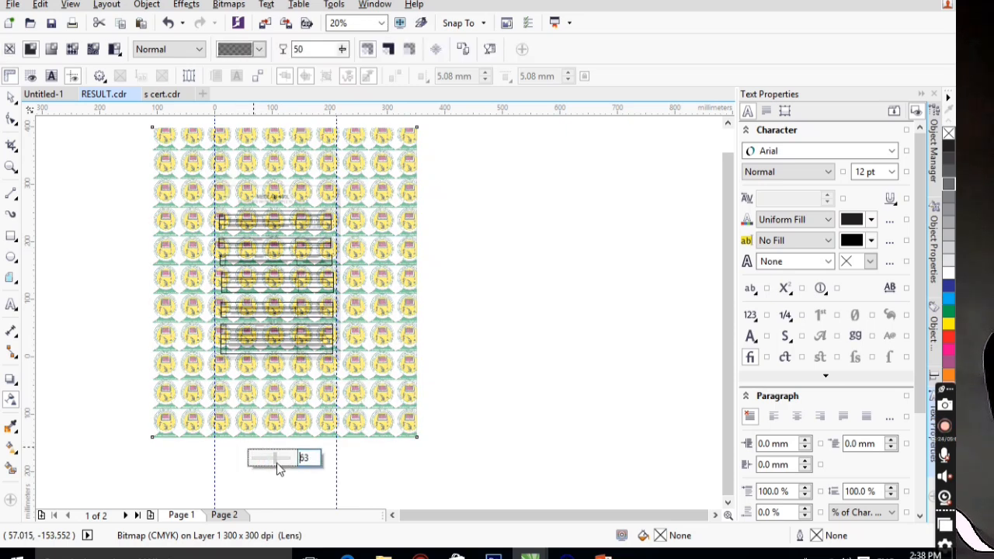
click(11, 95)
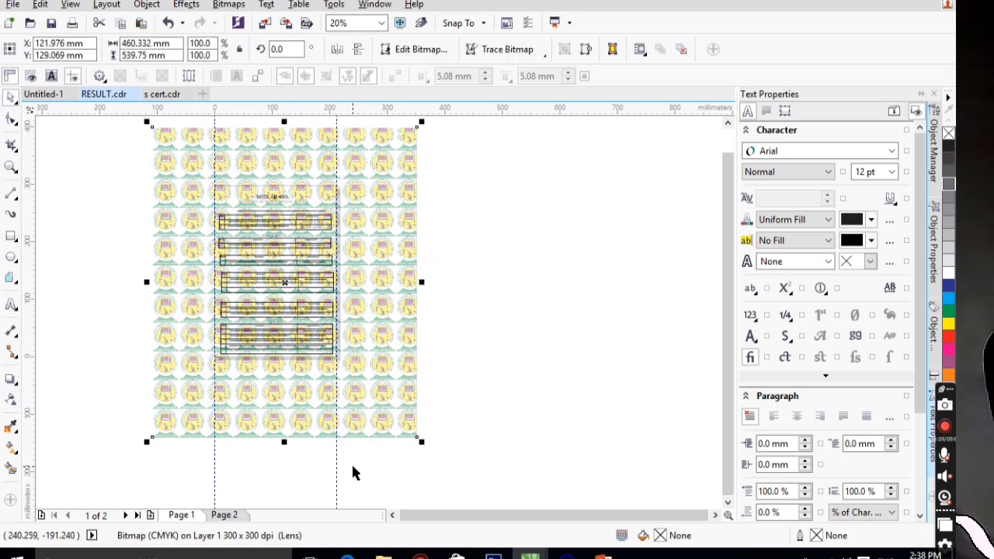
Scale the faded logo pattern proportionally to about 233 by 273 mm and move it over the result tables.
drag(421, 440, 291, 288)
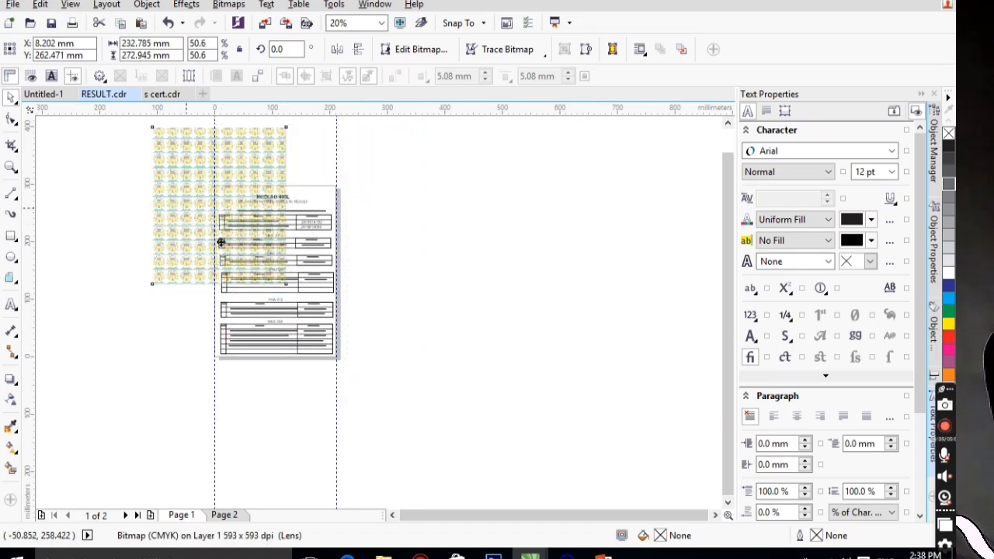
drag(222, 231, 233, 258)
click(11, 168)
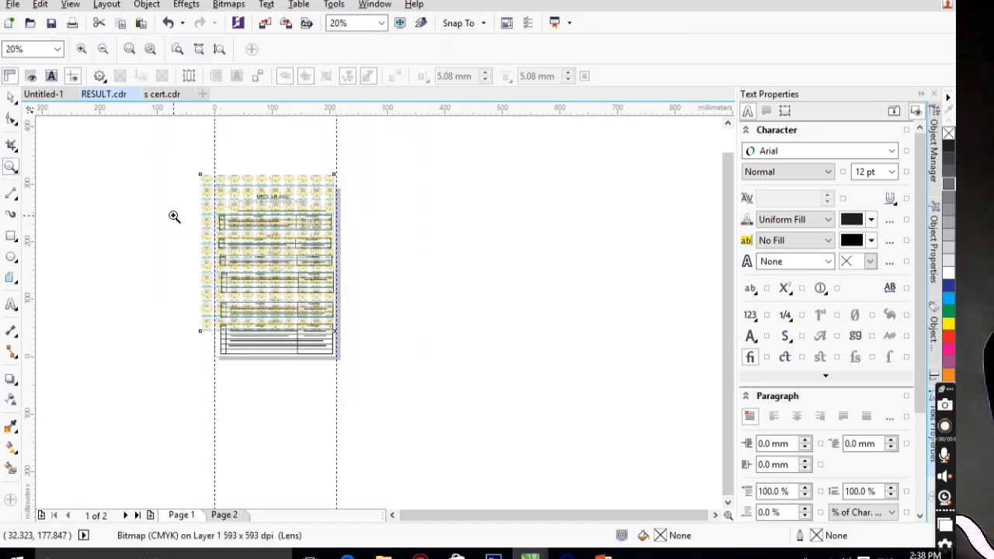
drag(200, 176, 313, 332)
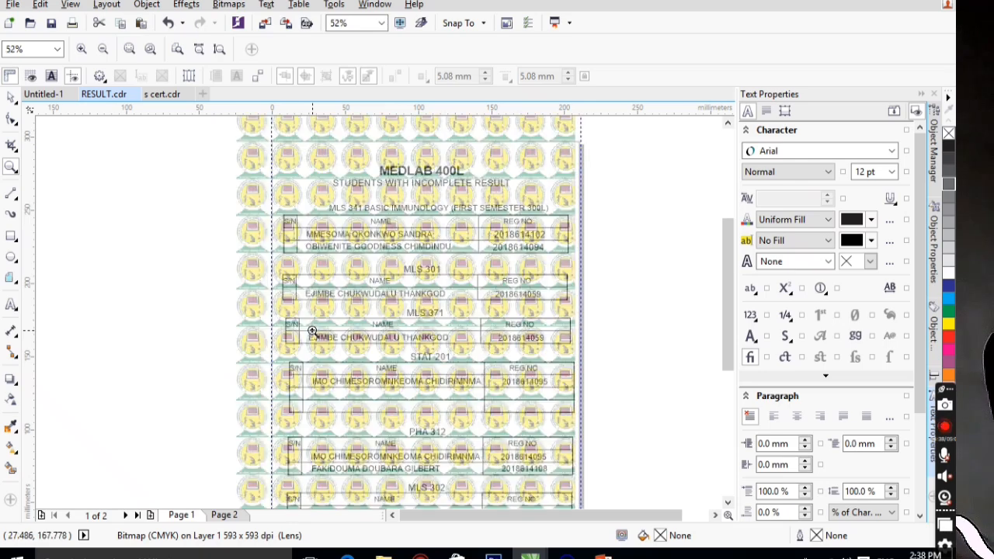
Increase the logo pattern bitmap's transparency to 87.
click(7, 99)
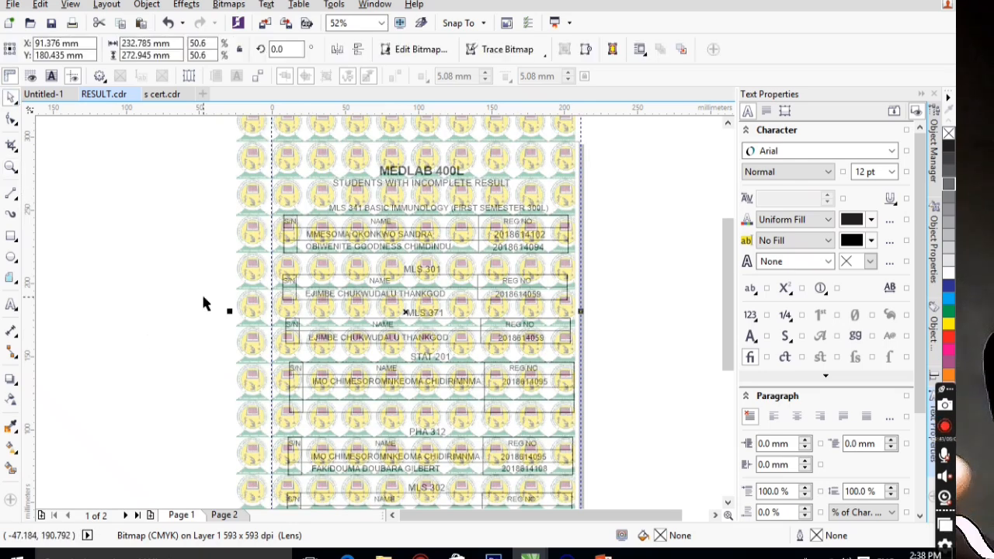
click(12, 399)
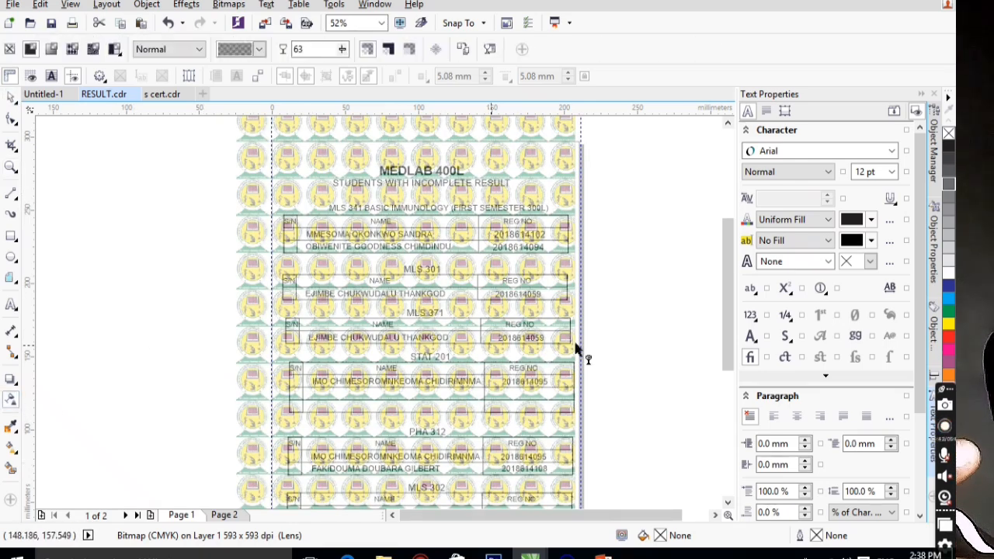
drag(725, 353, 716, 381)
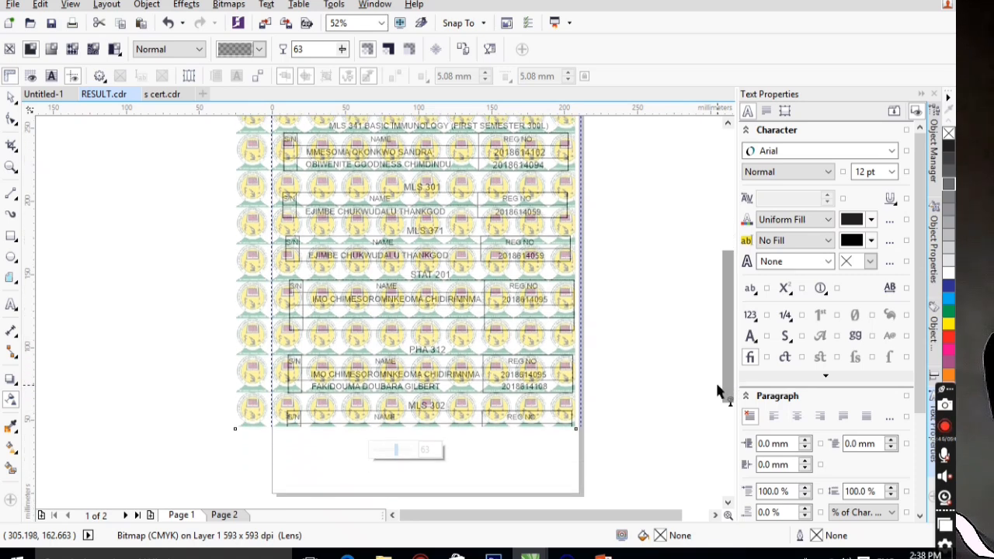
drag(409, 458, 420, 458)
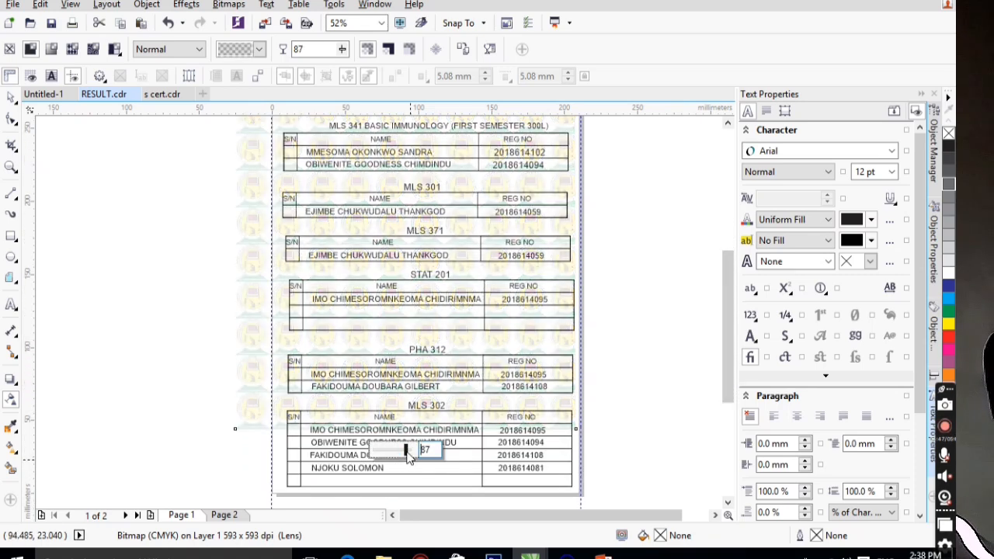
click(11, 98)
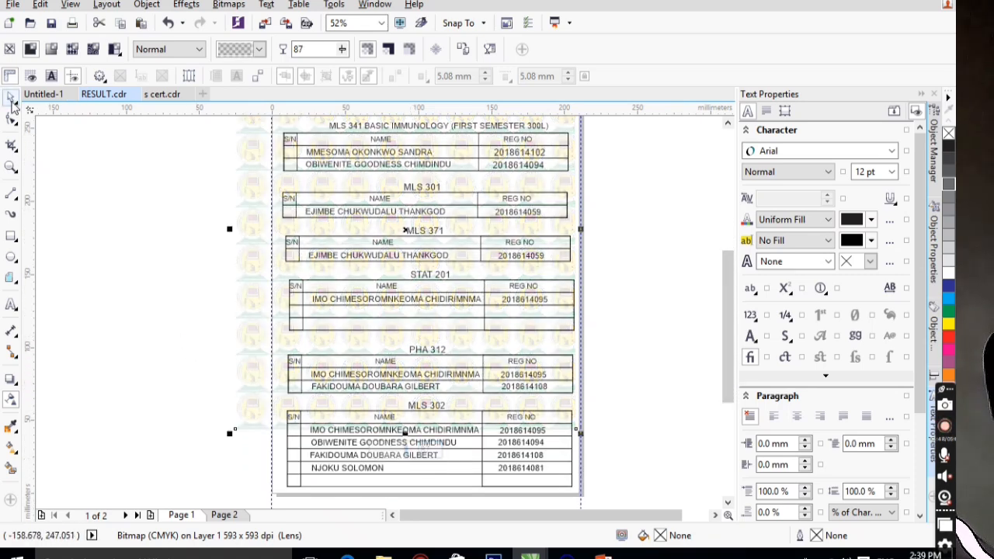
Move the logo pattern down onto the page, narrow it to about 202 mm wide and pull its lower edge up.
drag(257, 304, 290, 374)
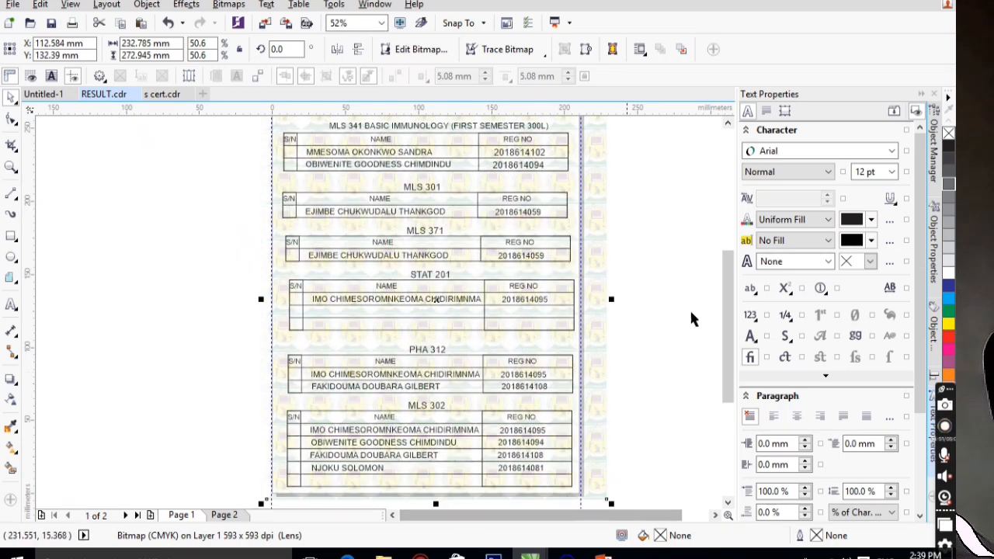
drag(612, 299, 565, 299)
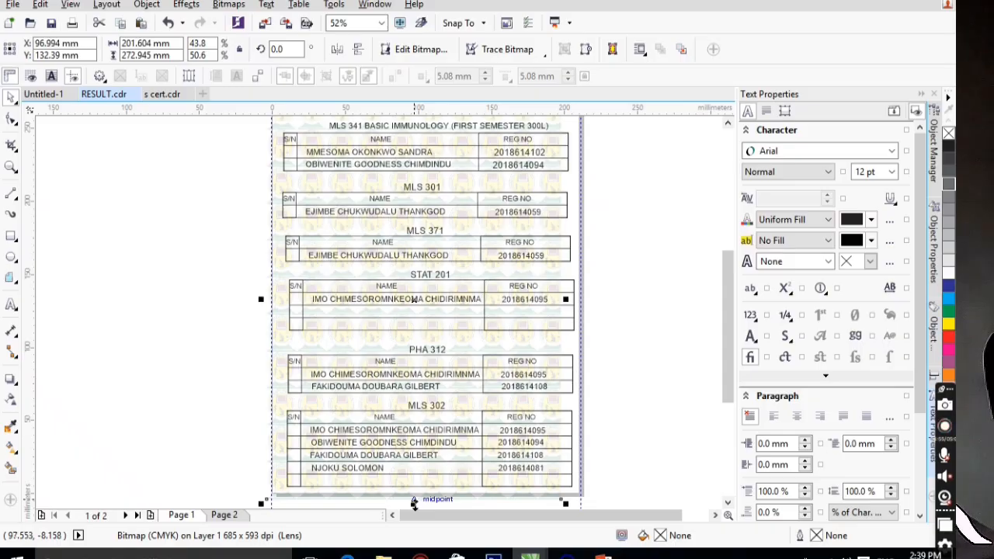
drag(413, 501, 419, 474)
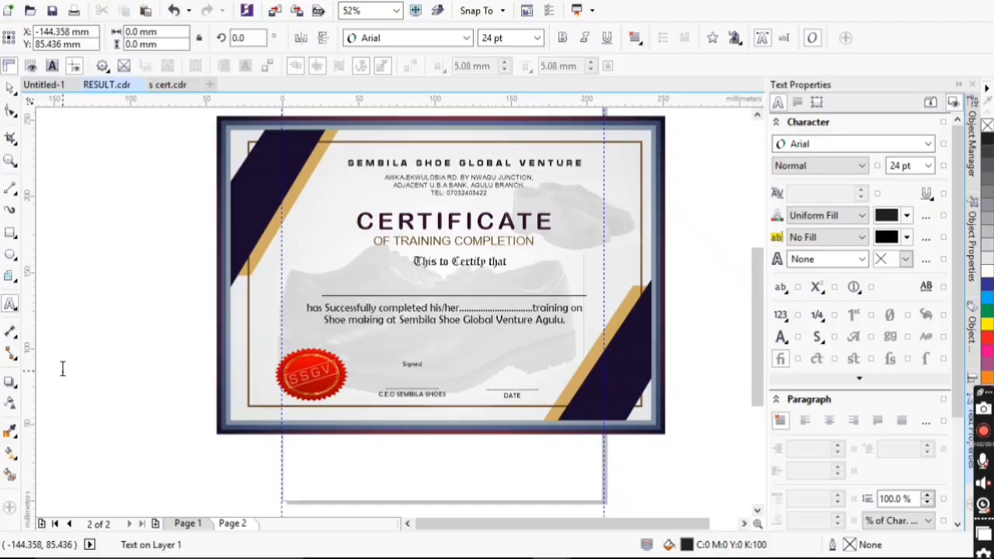
Add the text SSGV beside the certificate, enlarge it to about 87 pt and set its font to Arial Black.
click(63, 369)
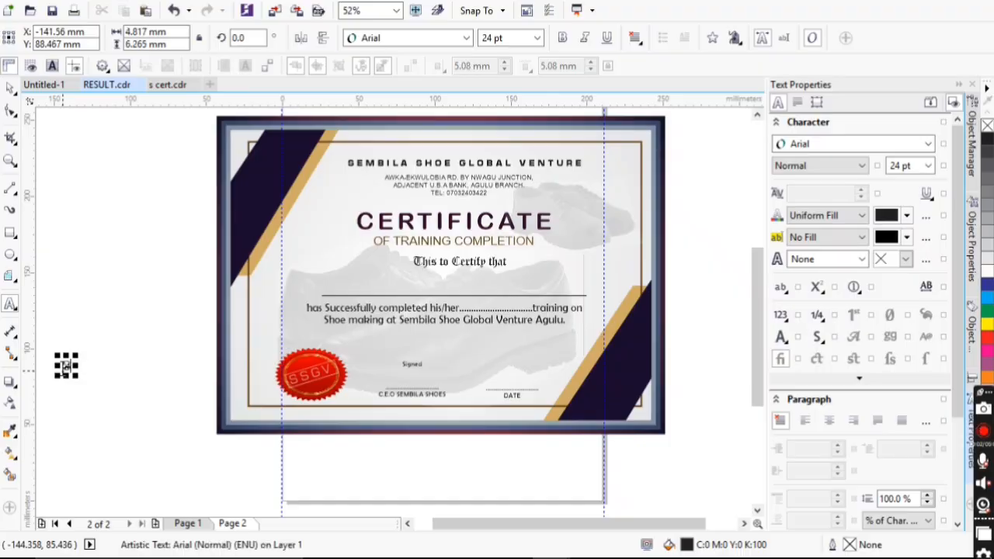
text(SSGV)
drag(105, 356, 195, 330)
key(ctrl+a)
key(ctrl+c)
click(468, 38)
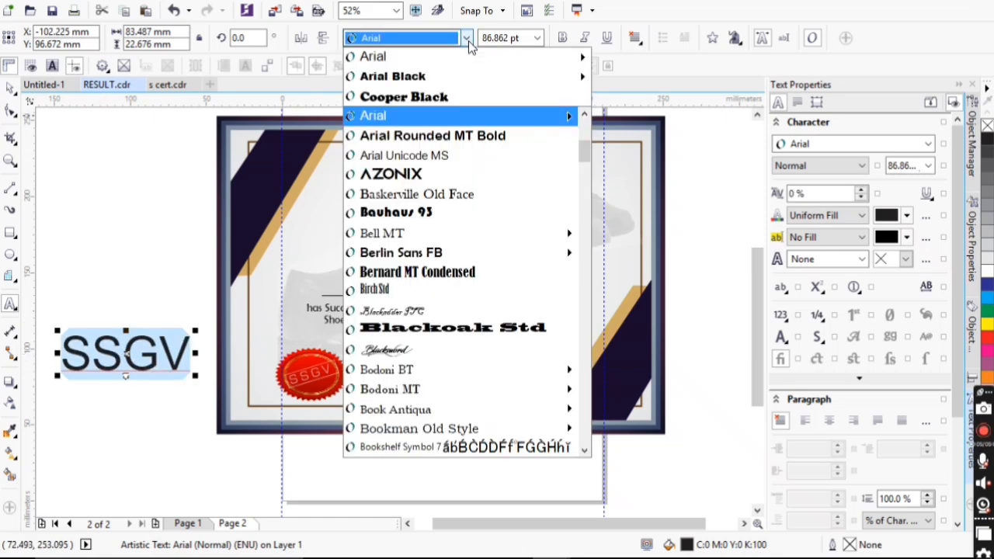
click(426, 78)
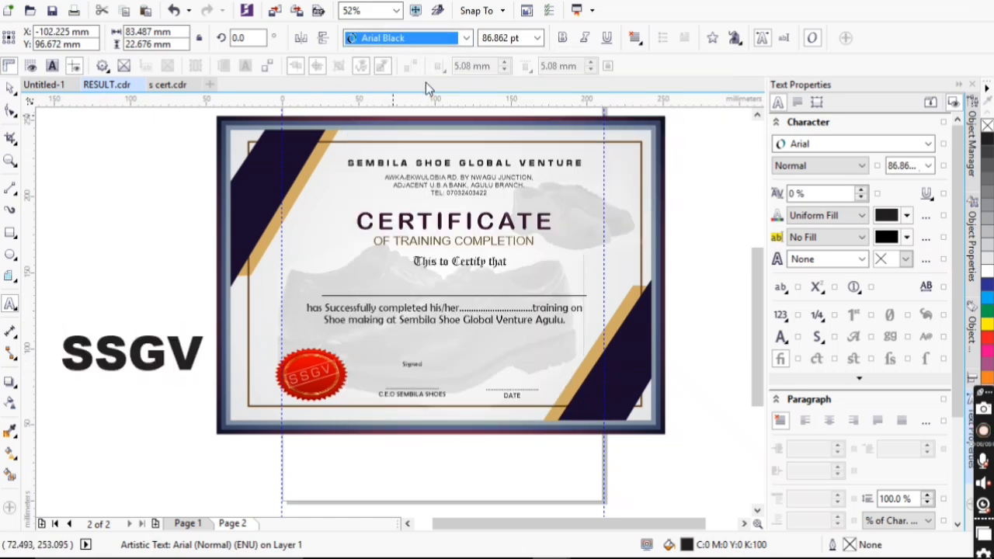
click(9, 90)
click(153, 305)
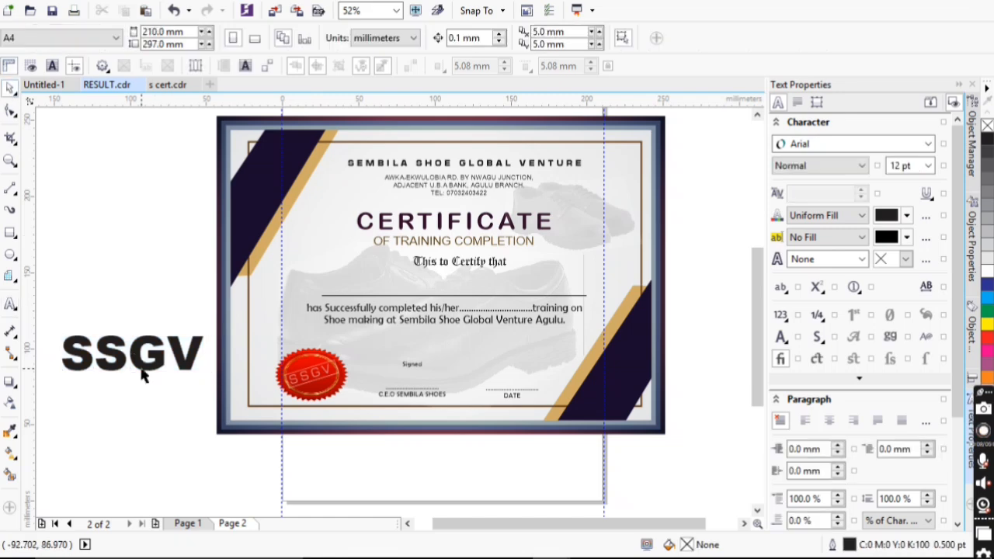
Stack three duplicates of the SSGV text at equal spacing below the original.
click(141, 369)
key(ctrl+d)
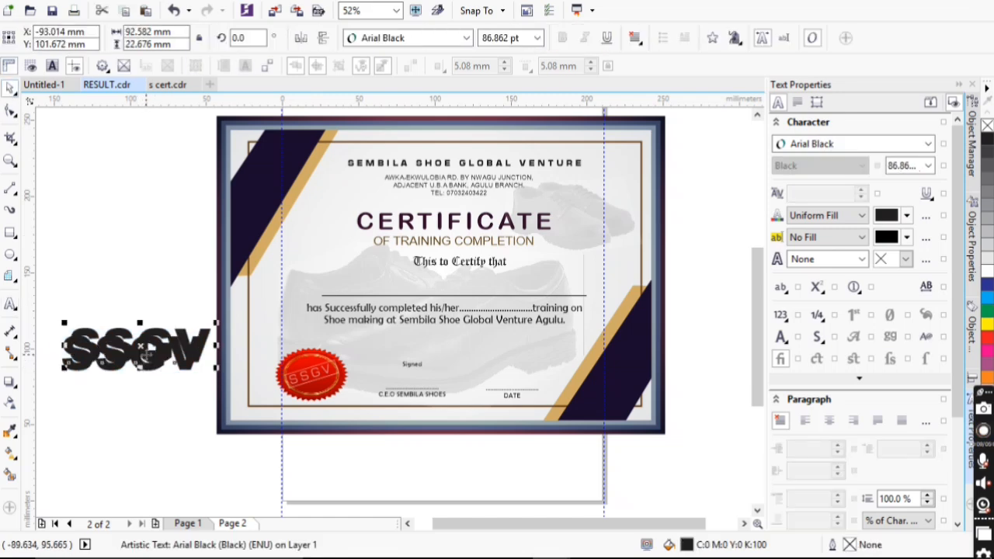
drag(146, 353, 135, 401)
key(ctrl+d)
key(ctrl+d)
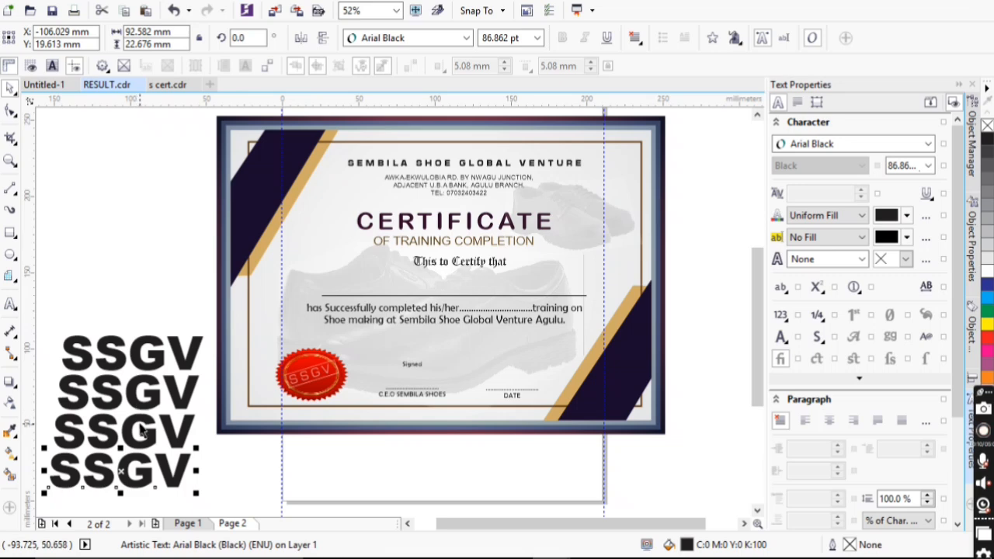
Delete all four SSGV texts beside the certificate.
drag(55, 284, 208, 478)
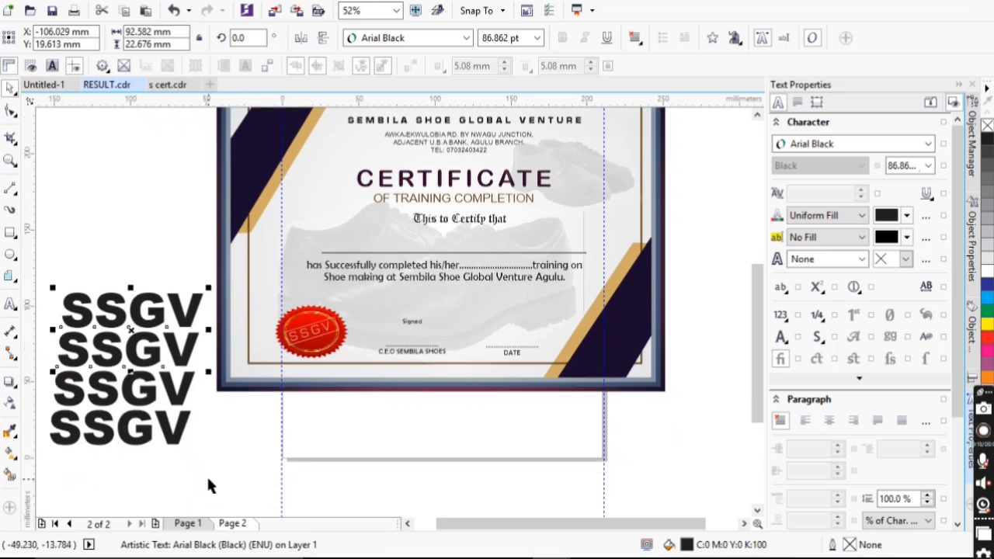
mouse_move(209, 255)
mouse_down()
mouse_move(210, 285)
mouse_move(62, 428)
mouse_move(125, 463)
mouse_up()
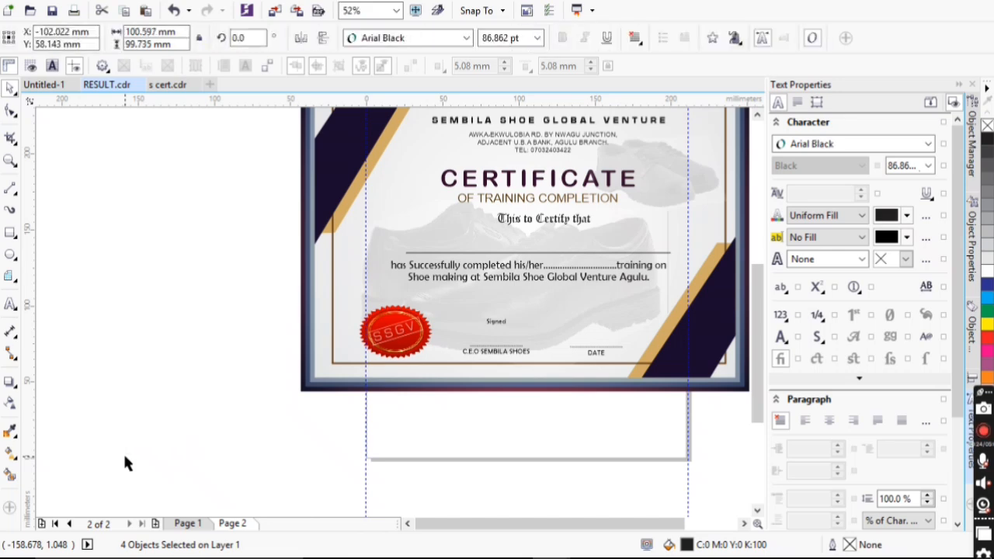
key(Delete)
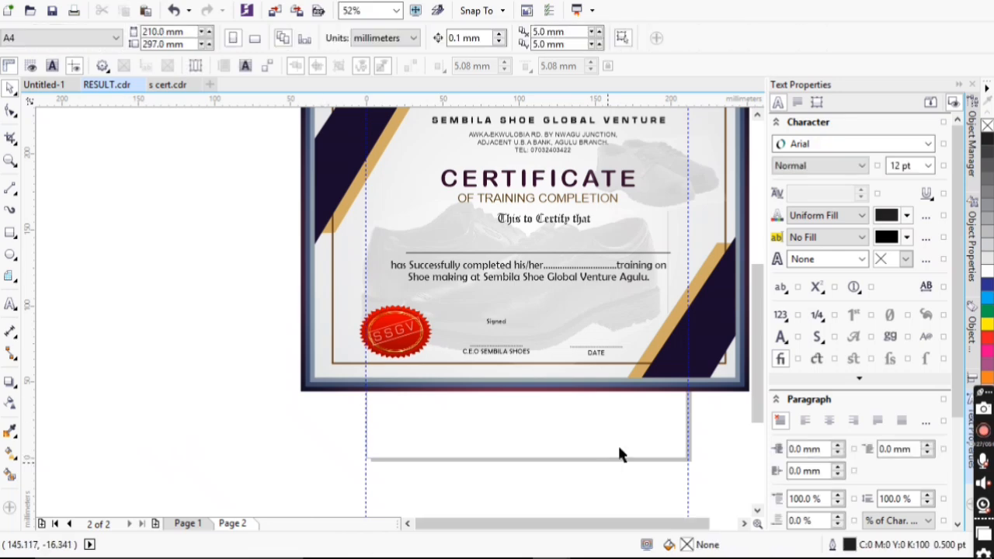
Add a new page after the certificate page and place the SSGV text on it, about 118 mm wide.
drag(588, 525, 598, 523)
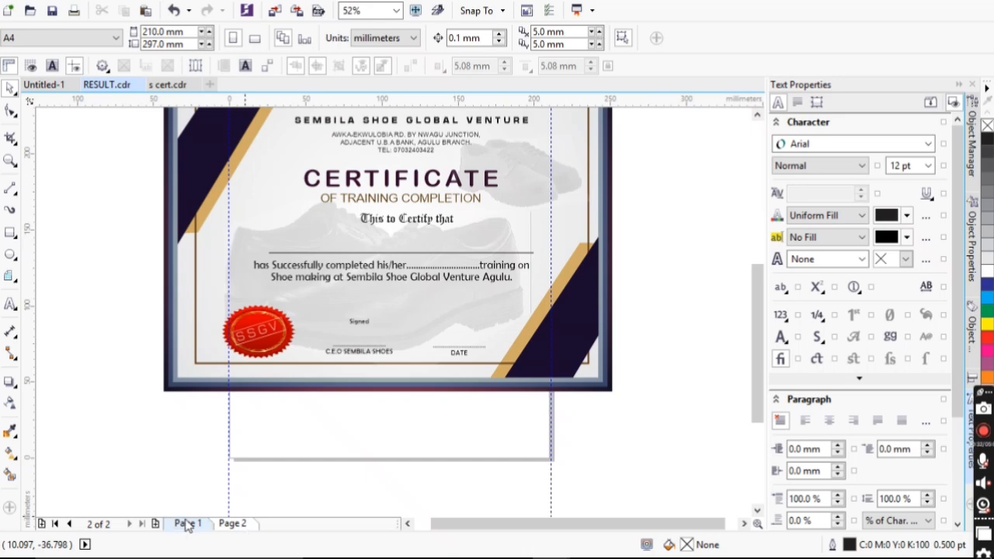
click(155, 524)
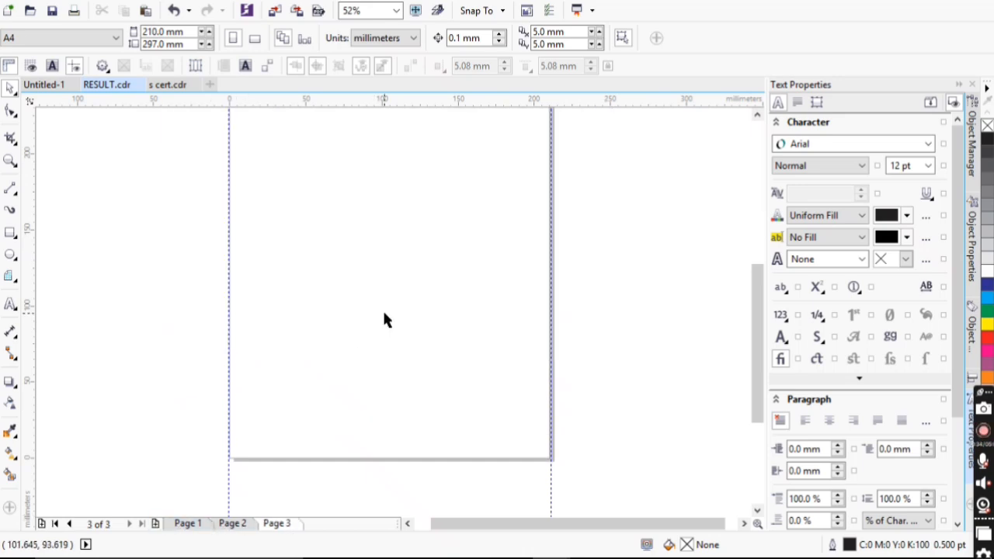
key(ctrl+v)
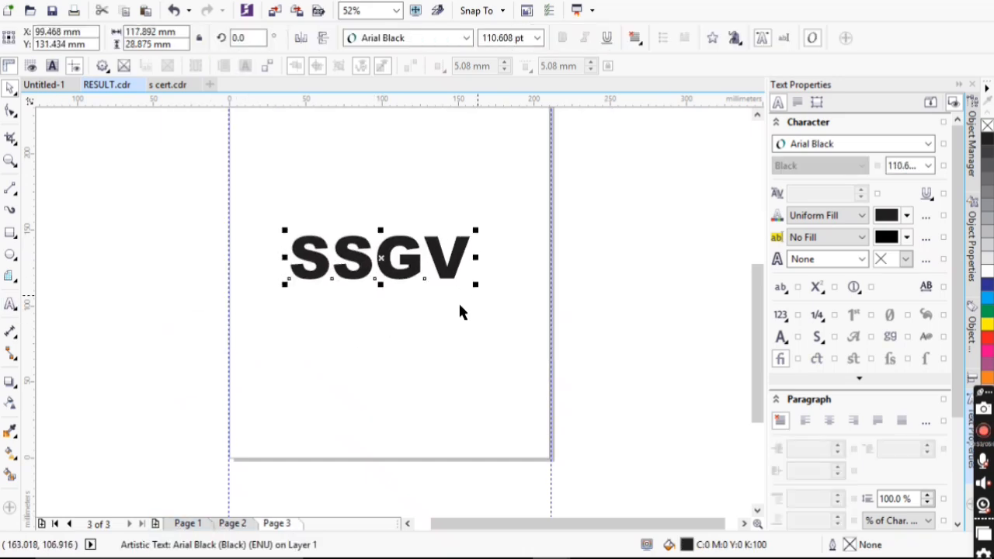
Rotate the SSGV text counterclockwise so it rises diagonally across the page.
click(449, 260)
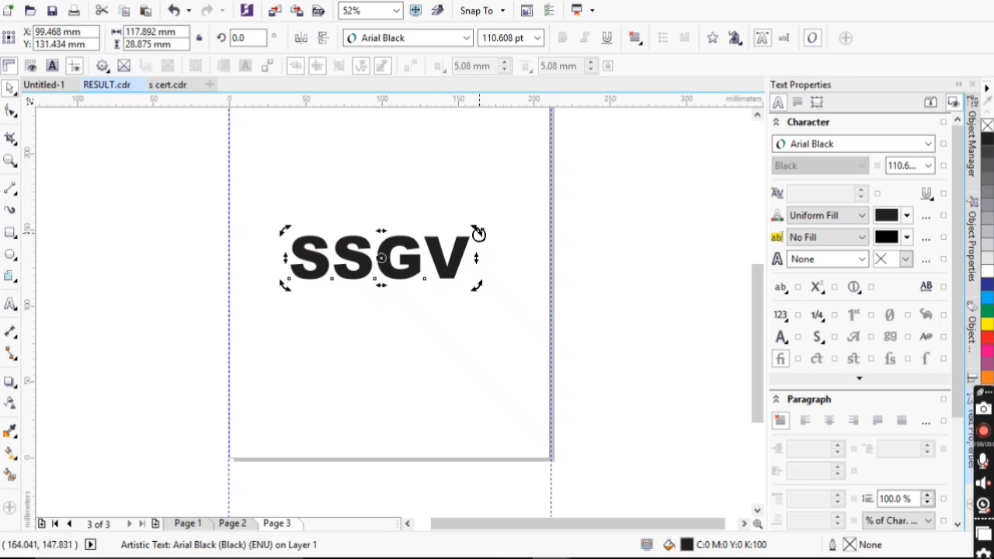
drag(478, 234, 468, 153)
click(435, 295)
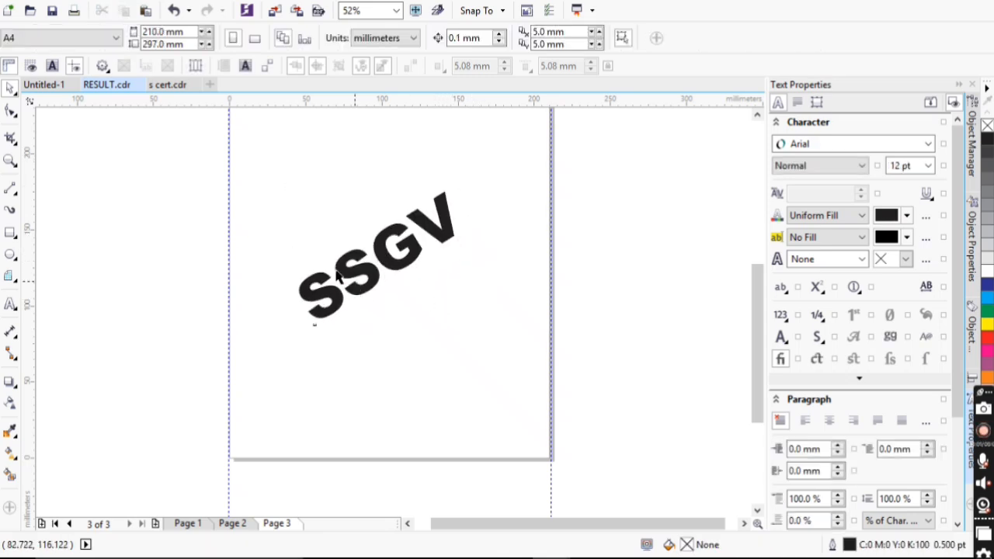
Export the rotated SSGV text to the Desktop as a PNG named SSV, with transparency enabled.
click(22, 3)
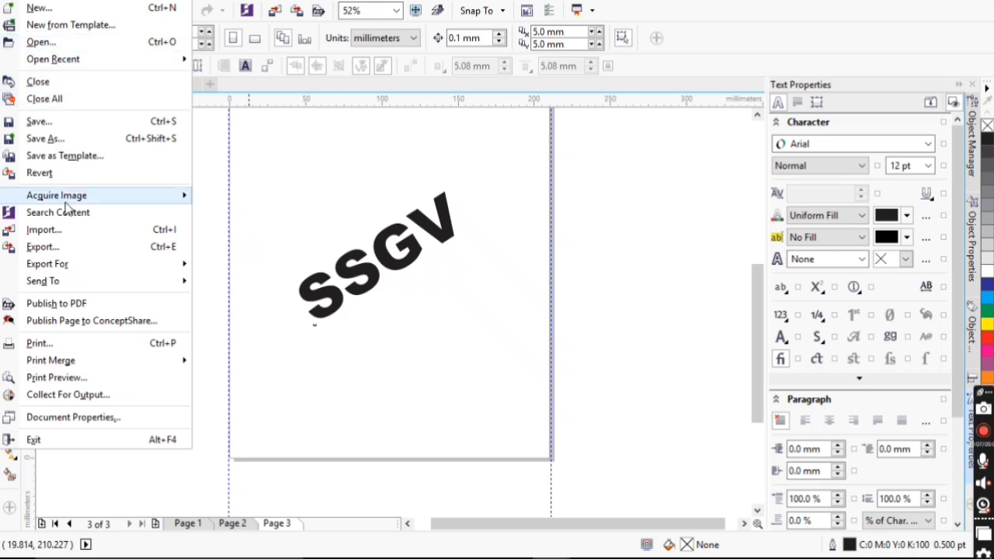
click(60, 247)
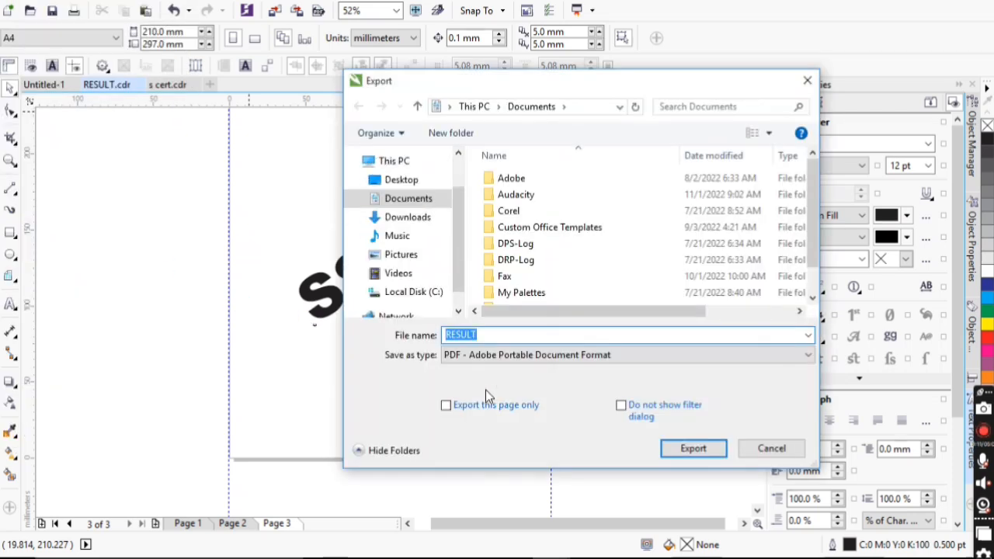
text(SSV)
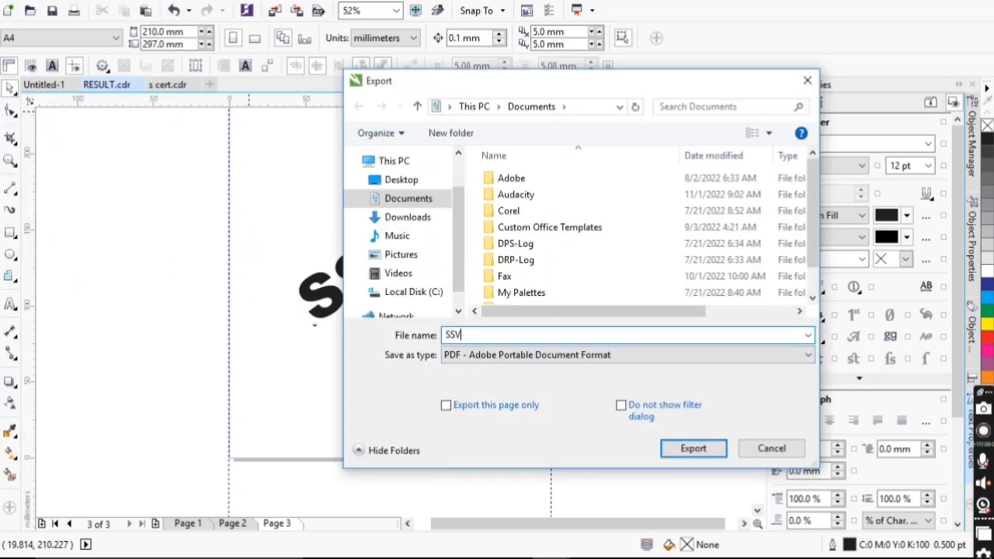
click(455, 353)
click(469, 357)
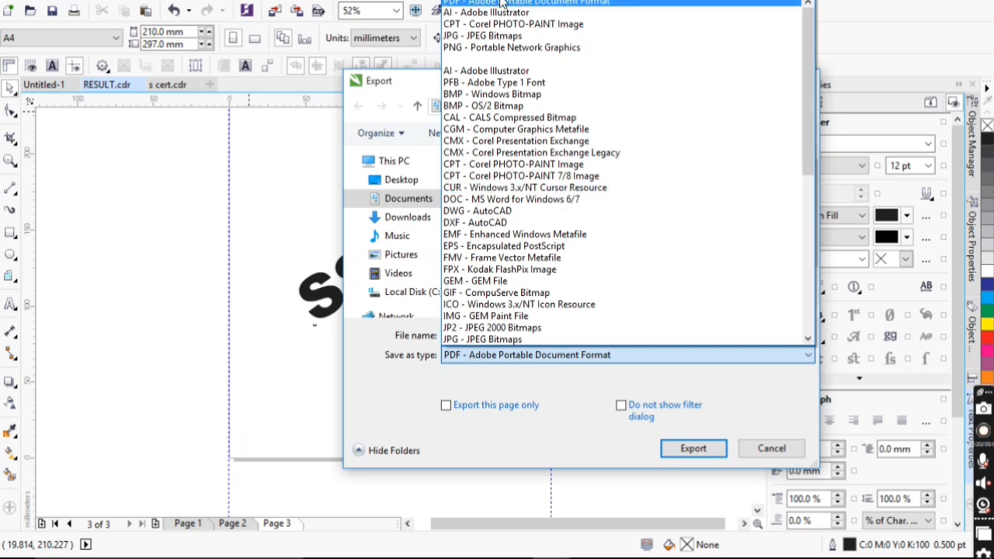
click(508, 48)
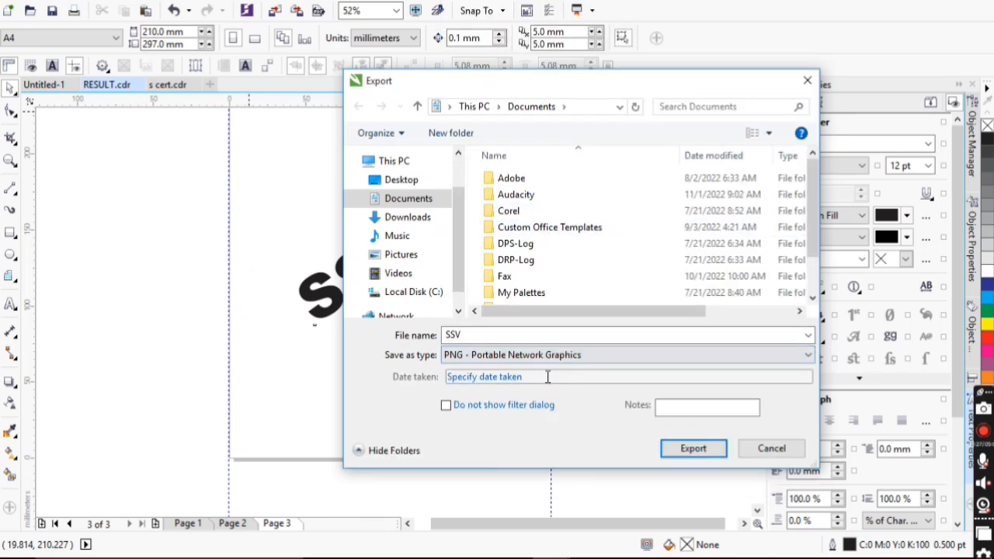
click(402, 179)
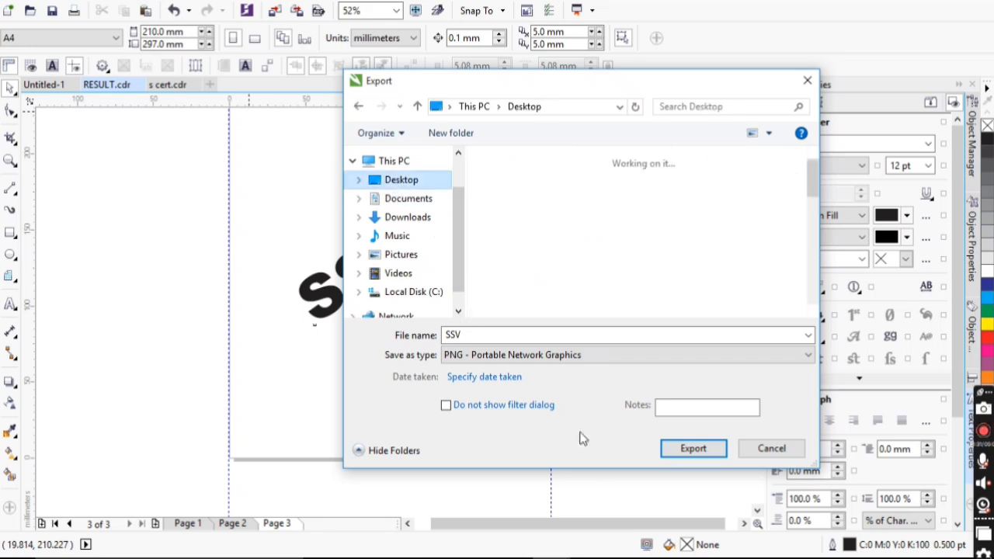
click(692, 449)
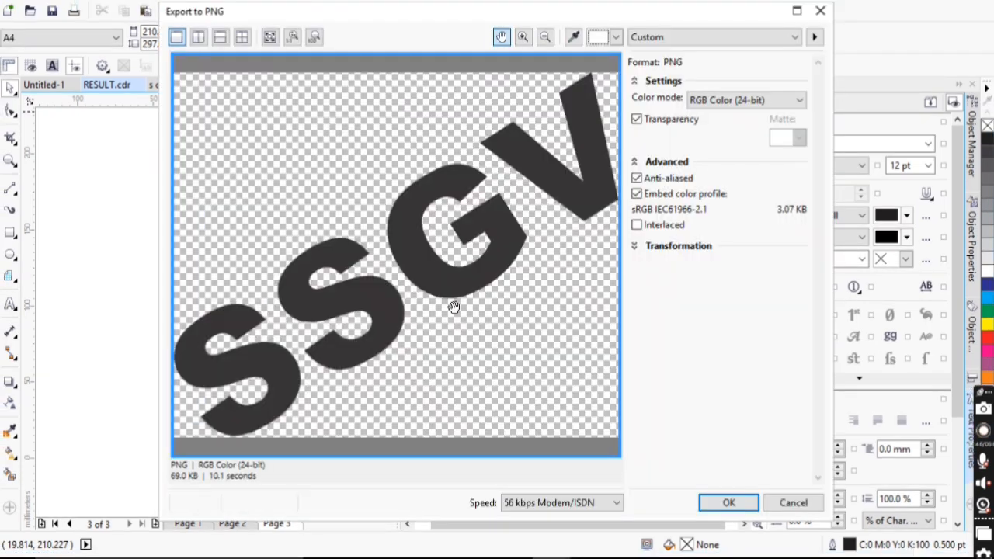
click(730, 503)
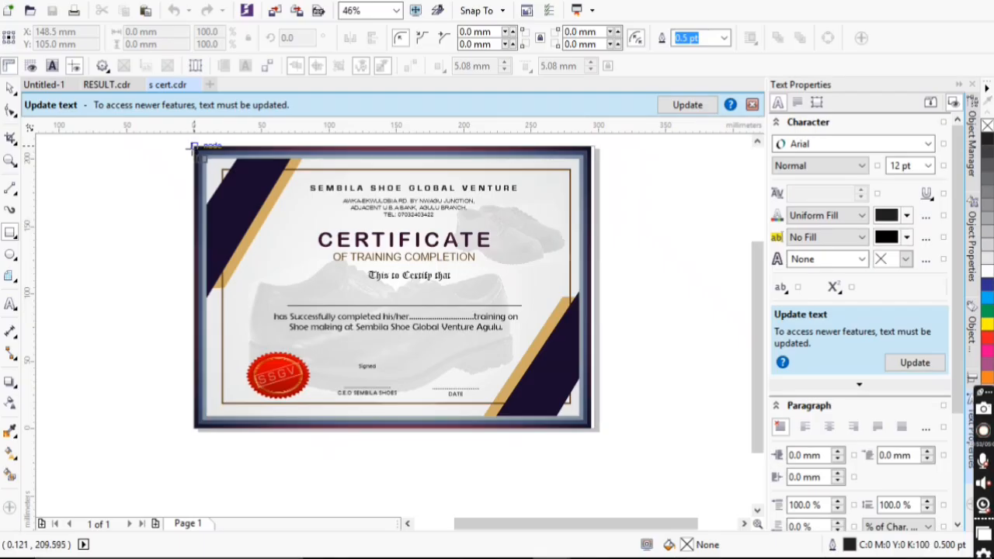
In s cert.cdr, draw a rectangle about 293 by 209 mm over the certificate and move it partly off to the side.
drag(193, 147, 593, 443)
drag(392, 448, 412, 435)
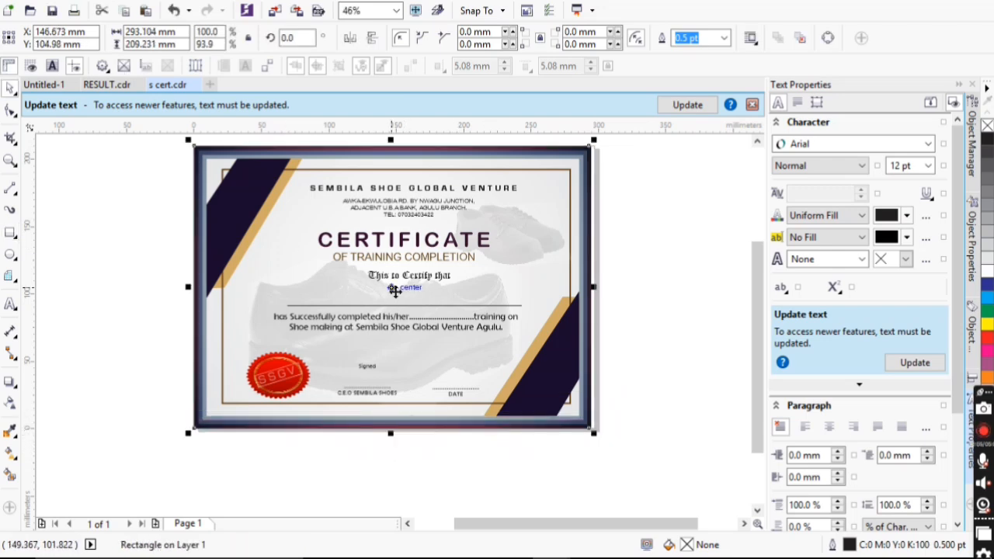
drag(395, 290, 630, 306)
Fill the rectangle with the SSV image from the desktop as a repeating bitmap pattern.
drag(688, 525, 715, 526)
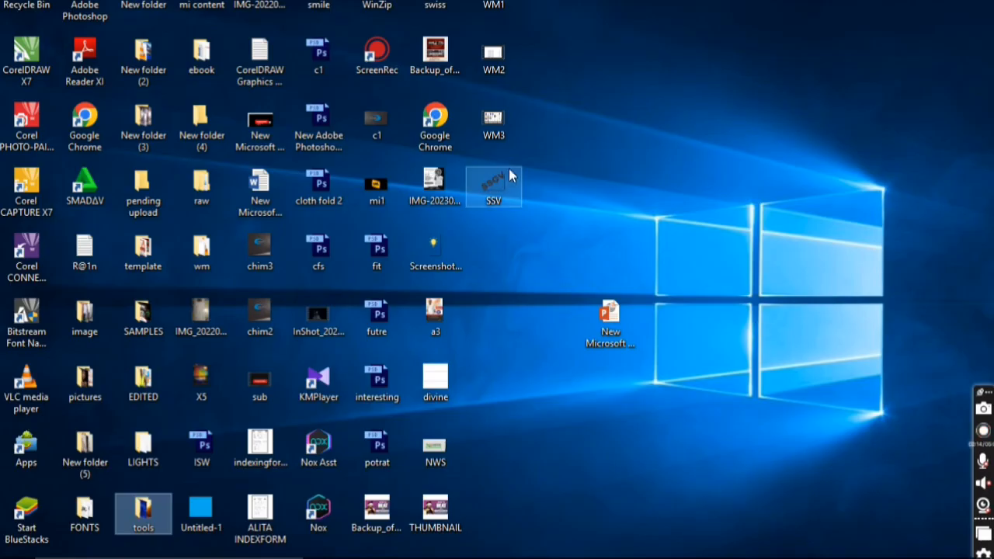
click(506, 170)
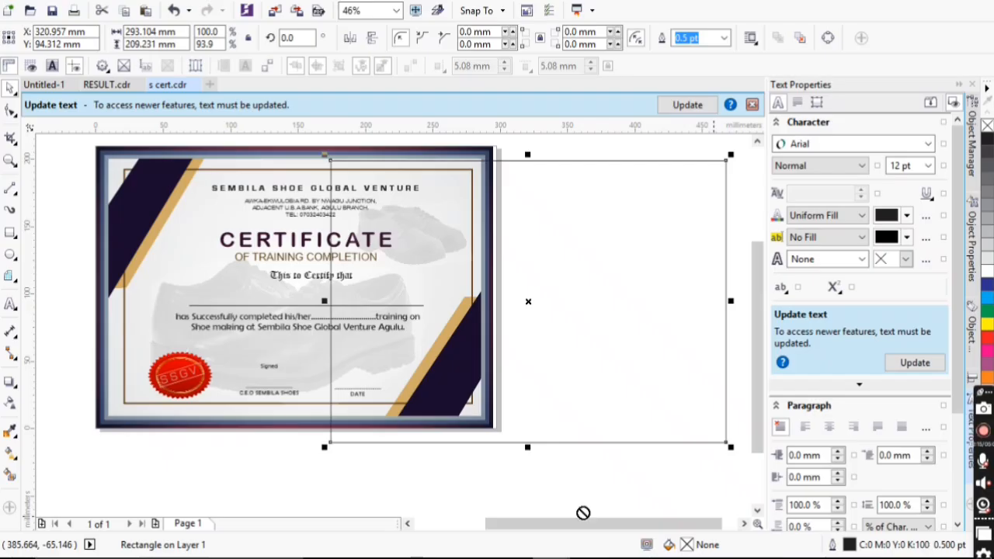
drag(583, 512, 613, 373)
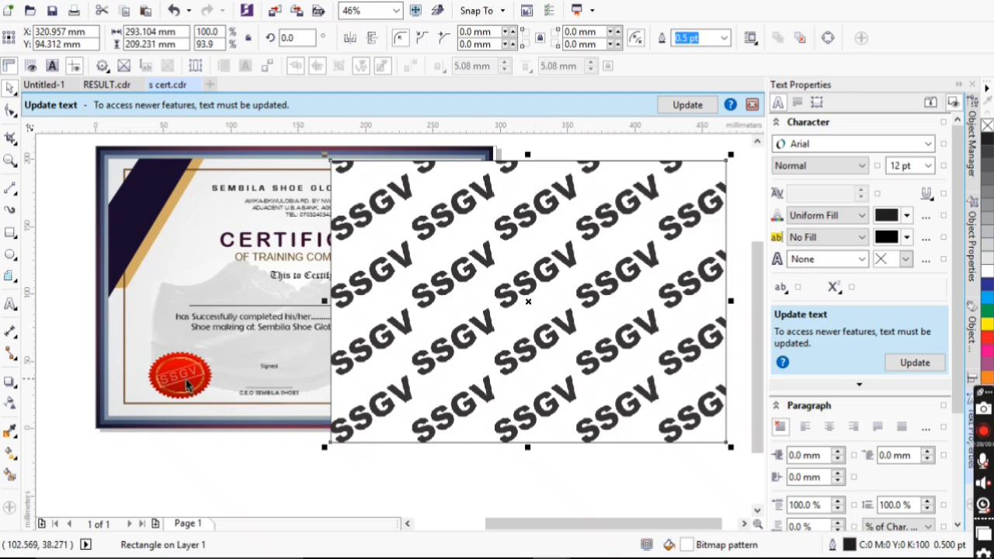
Set the patterned rectangle's transparency to 79 and center it on the certificate page.
click(10, 403)
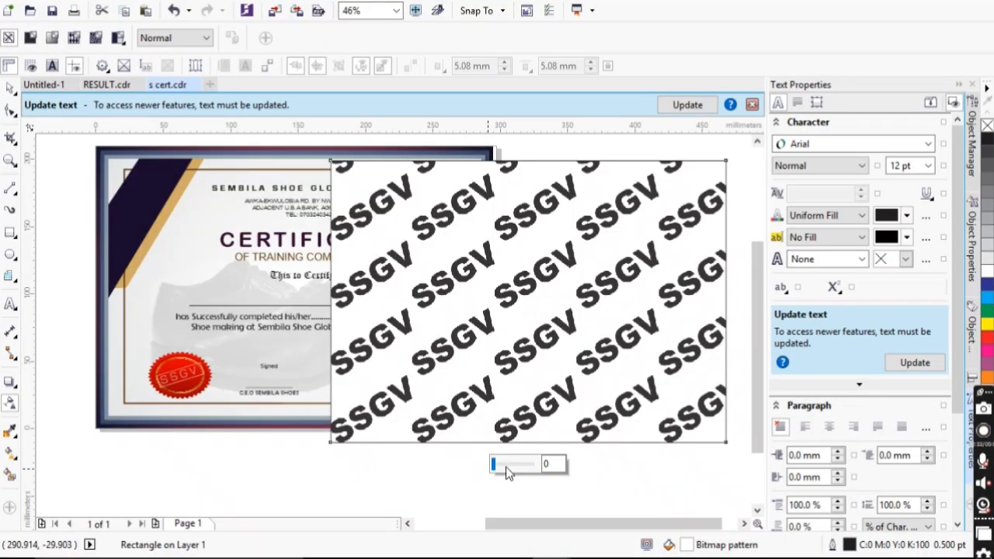
drag(505, 471, 526, 464)
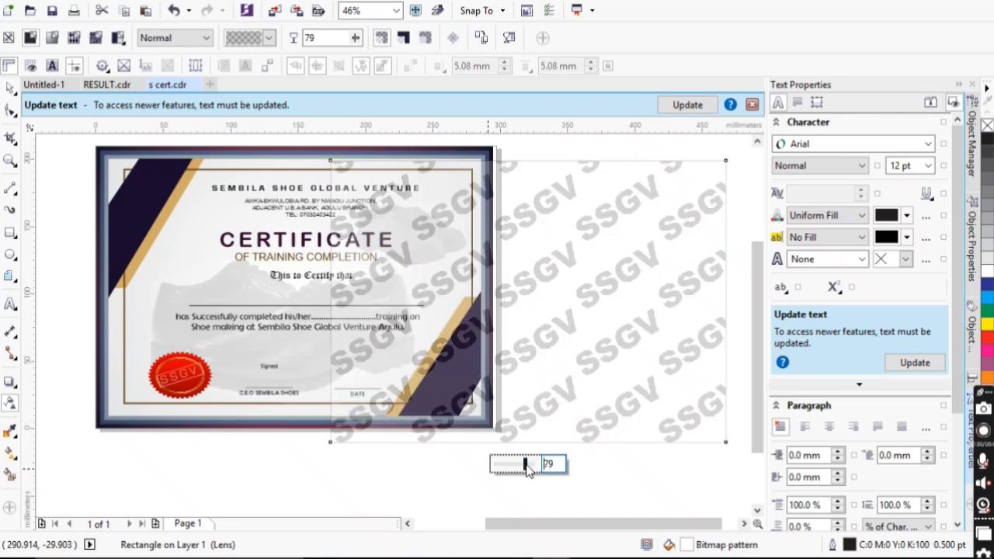
click(10, 90)
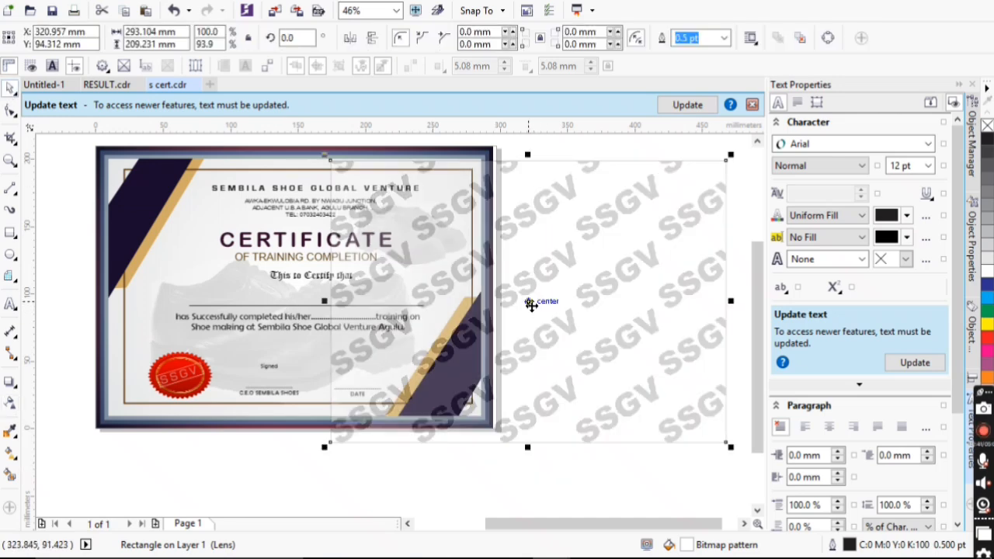
key(p)
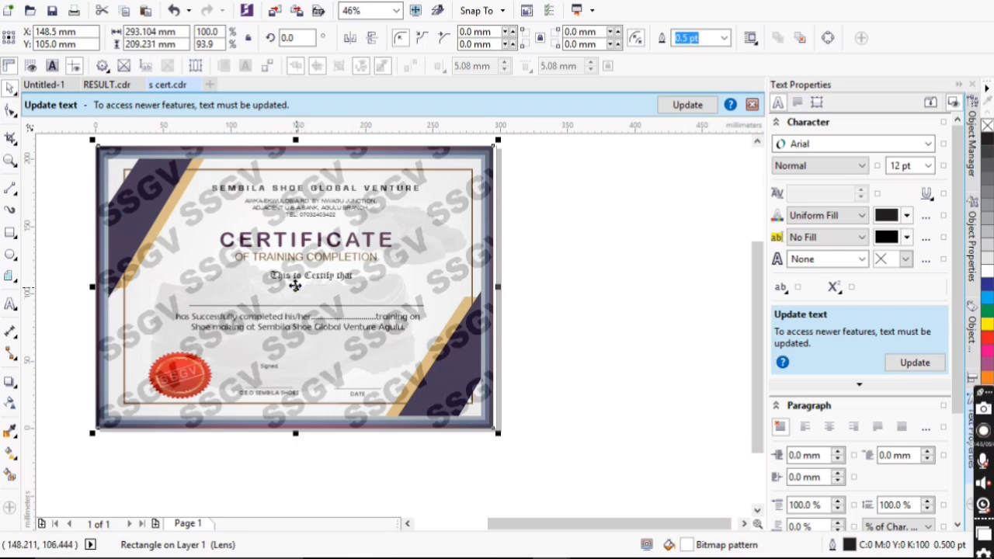
Send the patterned rectangle to the back of the layer and bring it to the front again.
right_click(295, 286)
mouse_move(379, 383)
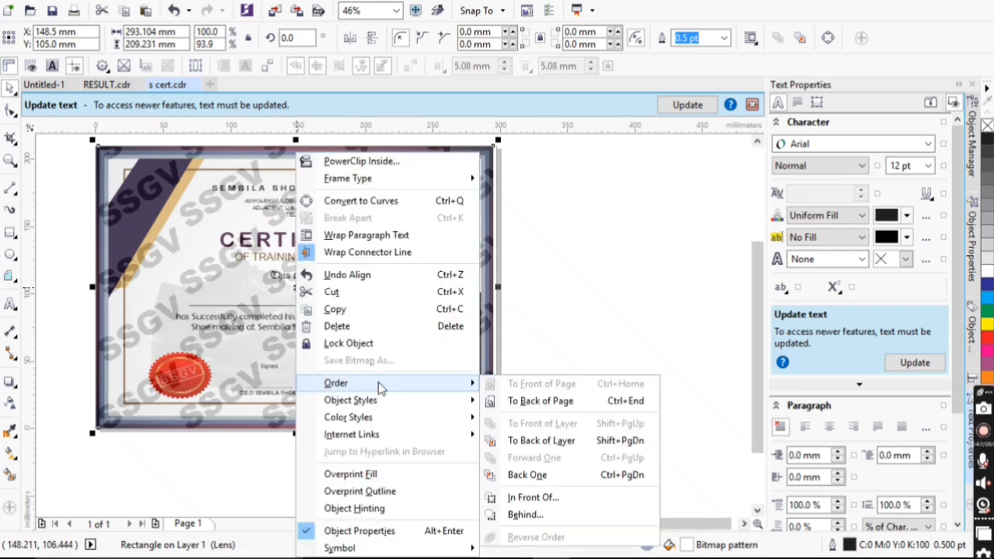
click(534, 440)
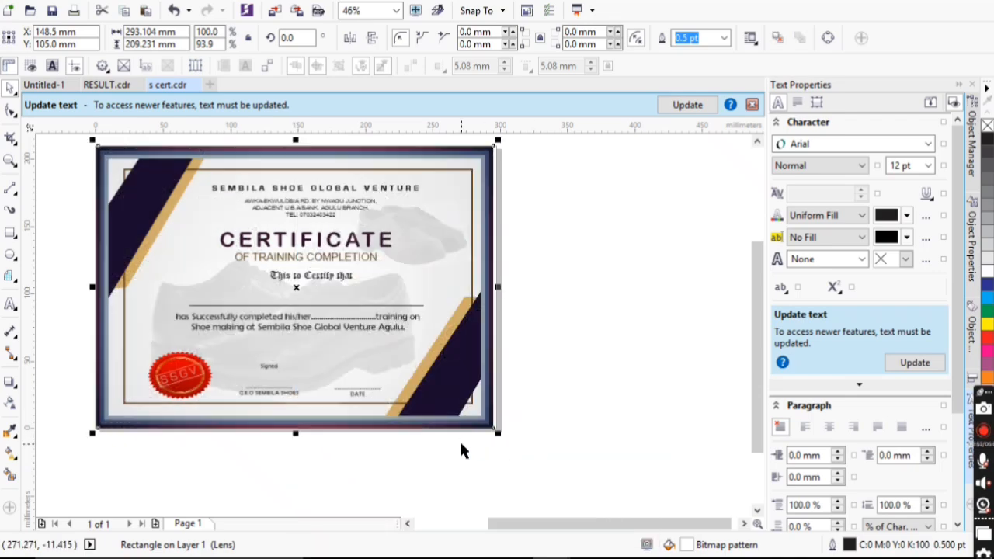
key(shift+Page_Up)
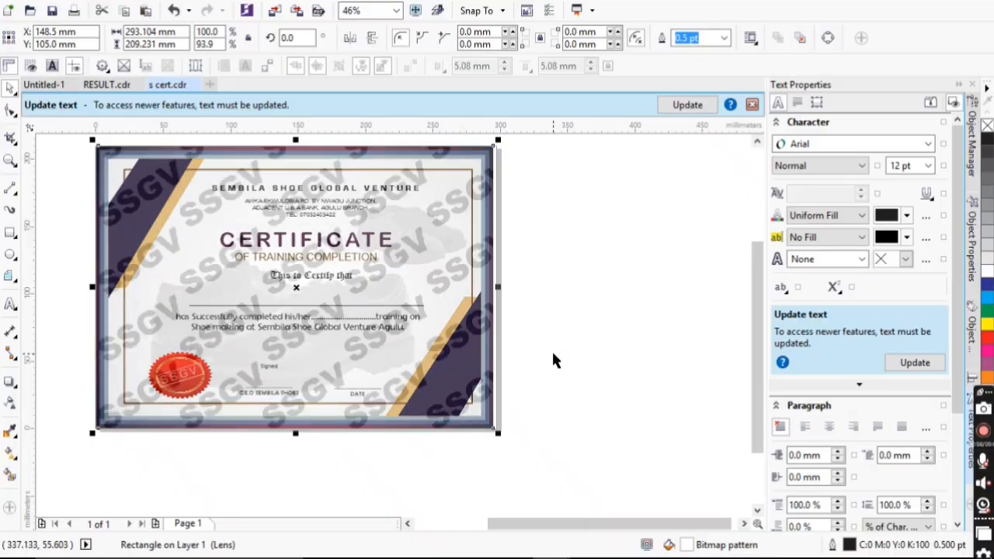
Increase the transparency of the SSGV pattern rectangle covering the certificate.
click(553, 358)
click(262, 394)
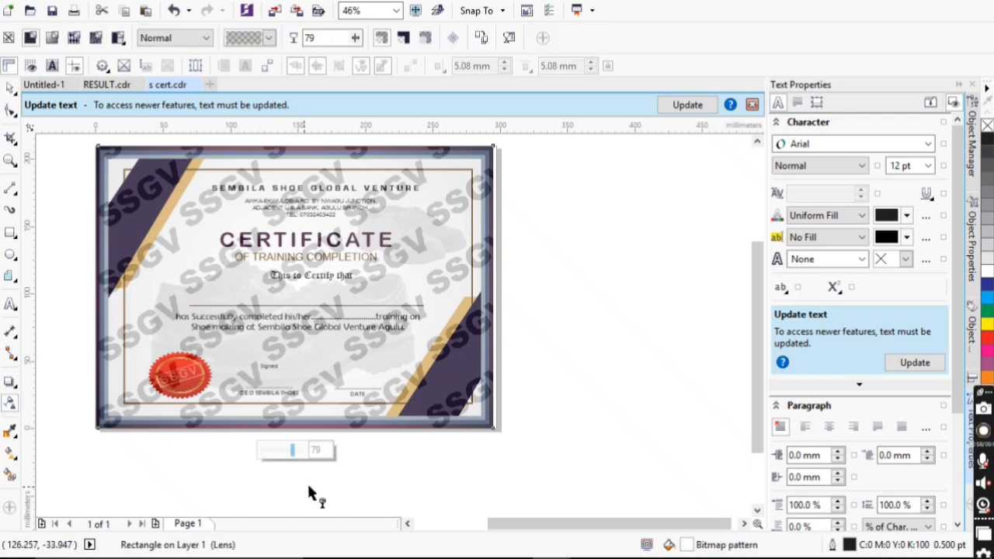
drag(289, 448, 309, 450)
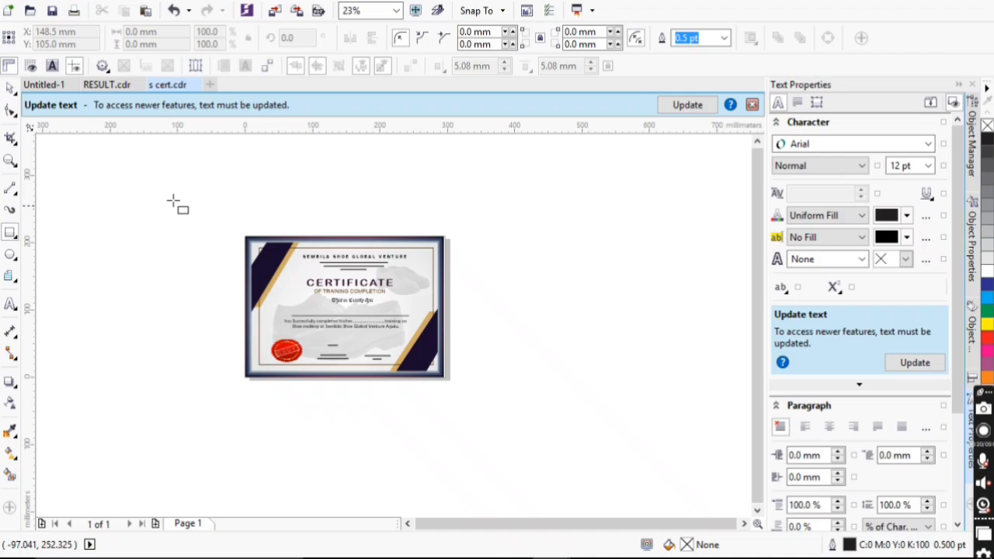
Draw a rectangle about 486 by 320 mm around the certificate and fill it with the SSV image as a bitmap pattern.
drag(172, 201, 506, 417)
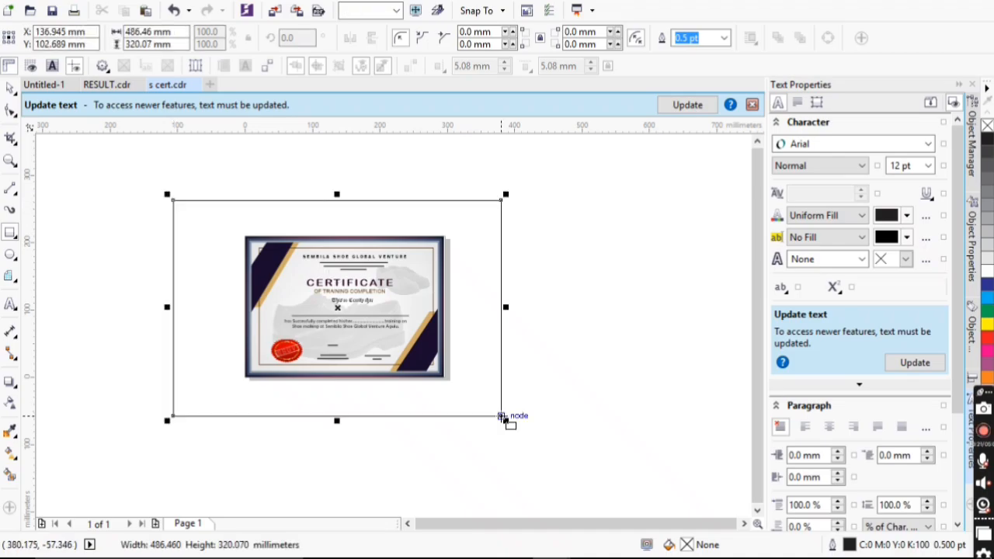
click(10, 87)
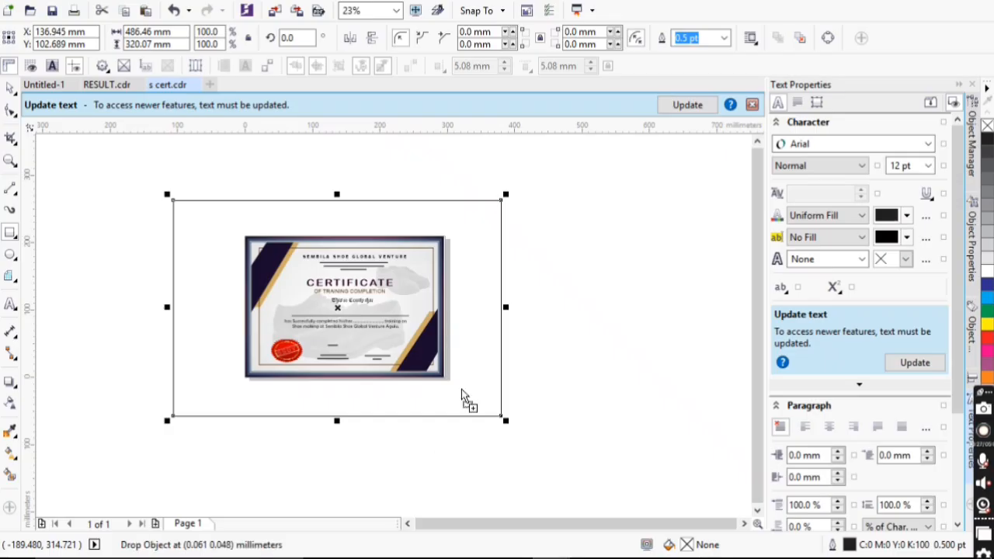
drag(459, 399, 461, 397)
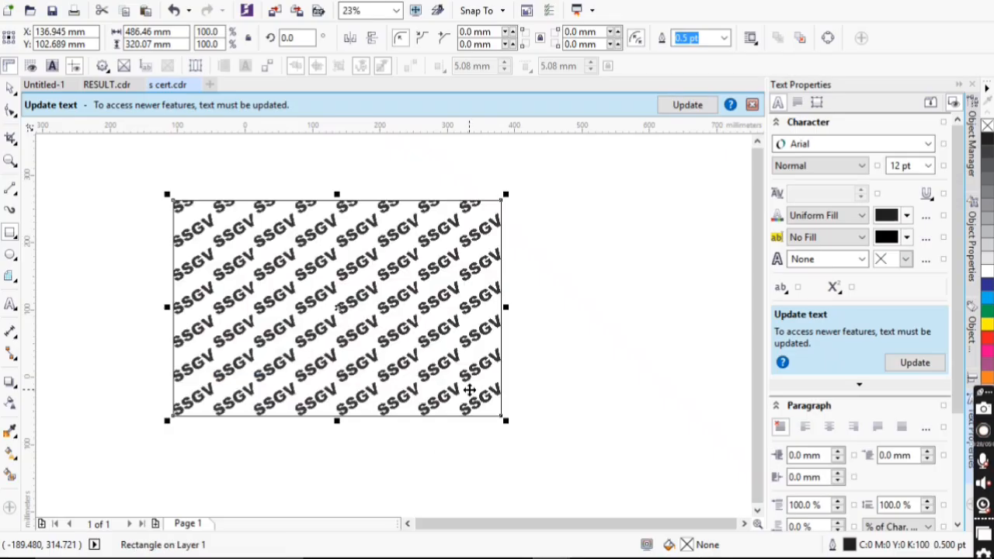
Set the large SSGV pattern's transparency to 77 and convert it to a 300 dpi CMYK bitmap with anti-aliasing and transparent background.
click(11, 403)
drag(315, 439, 338, 439)
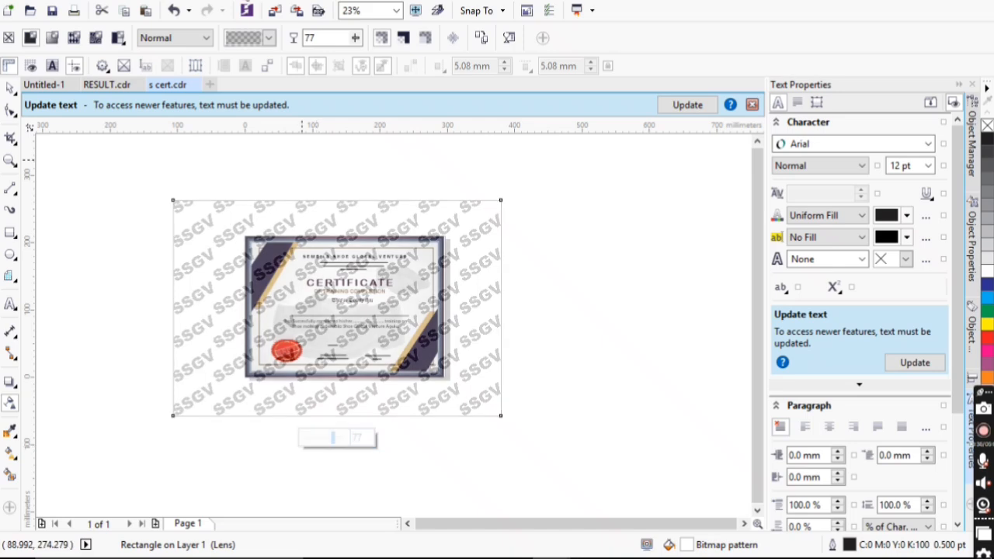
click(242, 1)
click(250, 1)
click(250, 2)
click(256, 8)
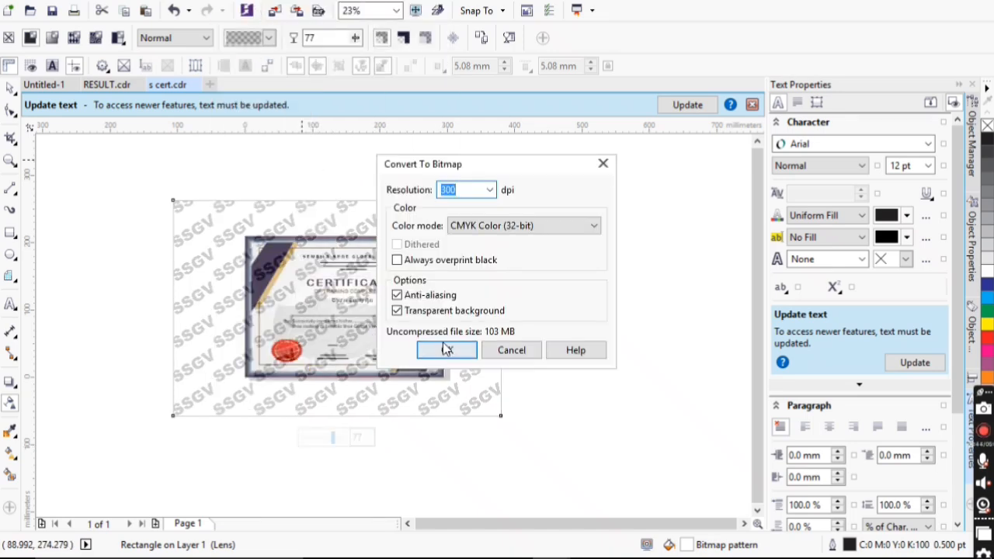
click(446, 349)
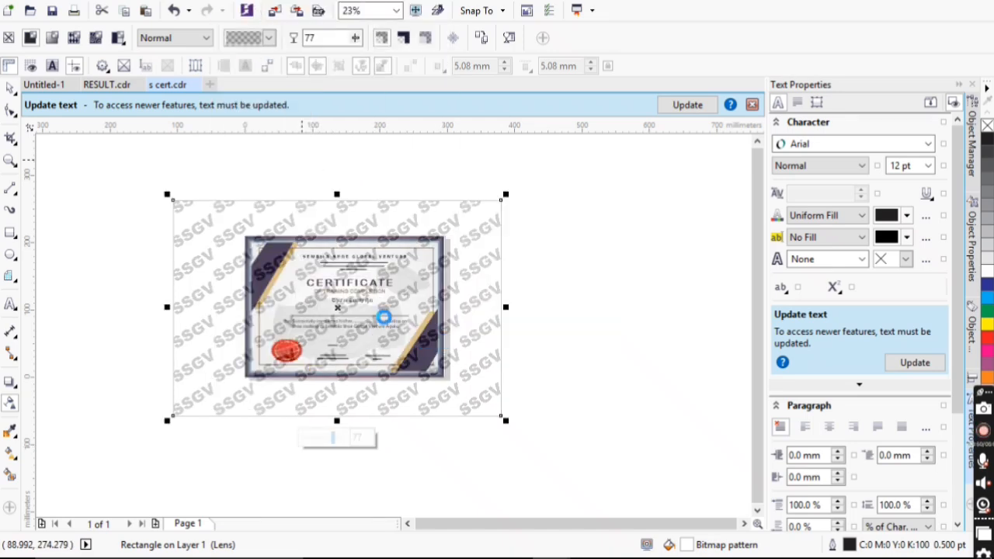